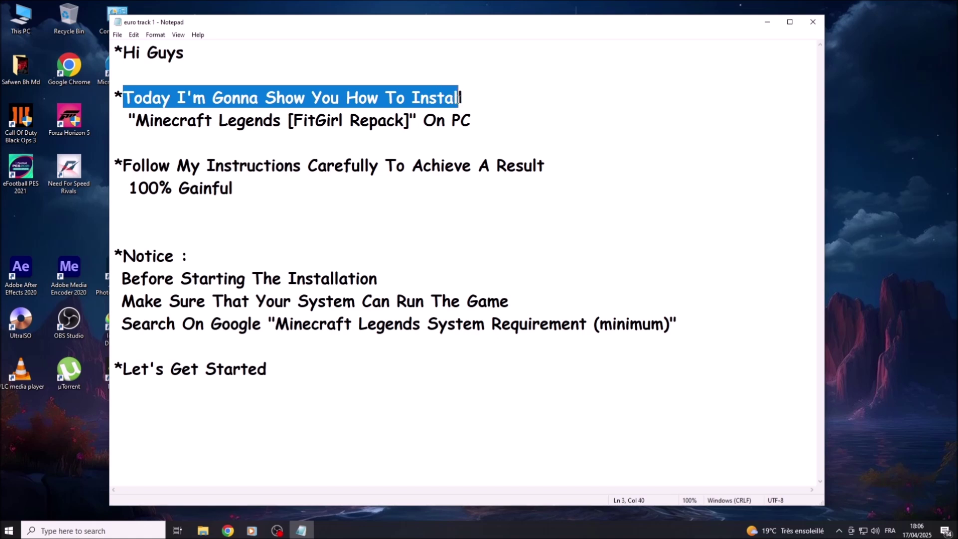
Read through the introduction, the system-requirement notice and the closing line of the open euro track 1 note
left_click_drag(134, 114, 452, 120)
left_click_drag(126, 167, 546, 166)
left_click_drag(134, 184, 231, 188)
left_click_drag(123, 255, 174, 258)
left_click_drag(118, 279, 378, 278)
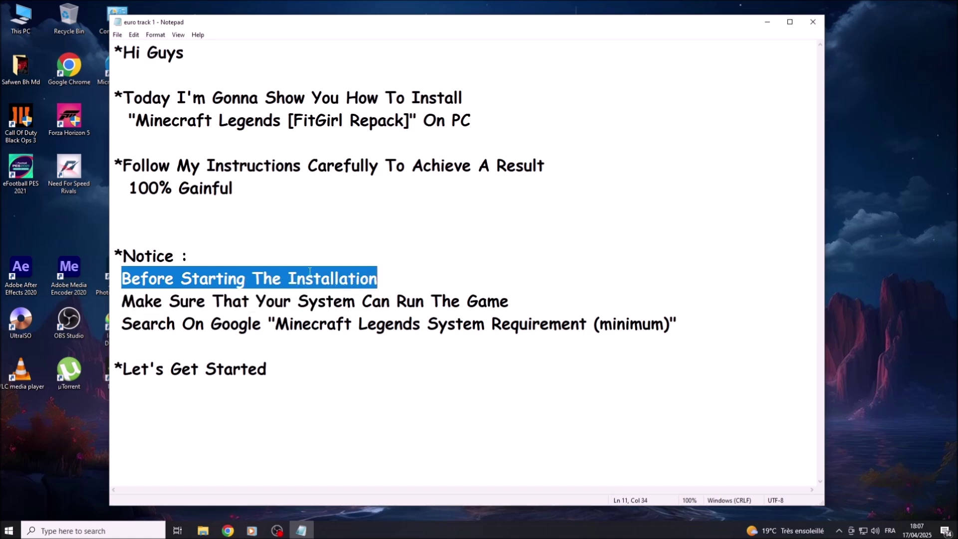
left_click_drag(124, 300, 510, 301)
left_click_drag(124, 322, 669, 324)
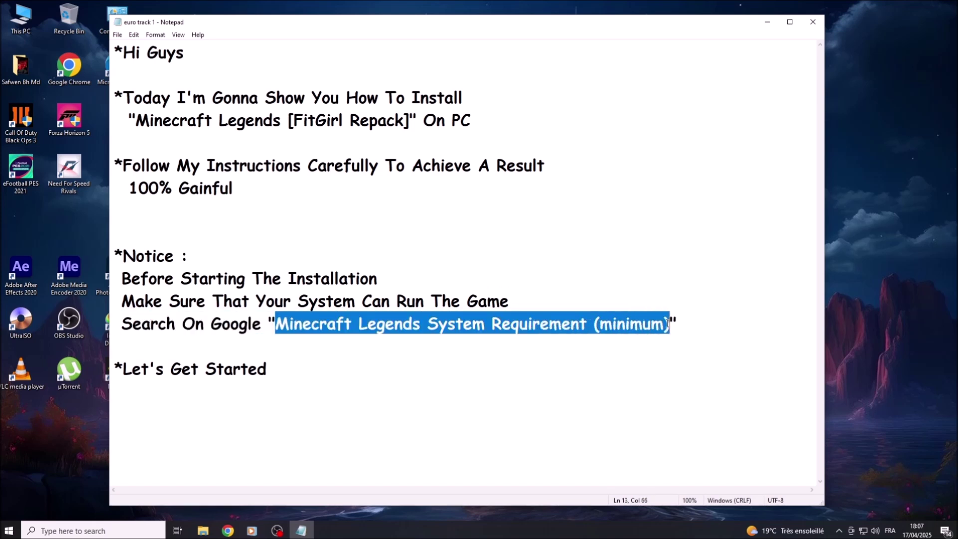
left_click_drag(124, 368, 267, 369)
Append "^^" to the "Let's Get Started" line and minimize the note
left_click(274, 369)
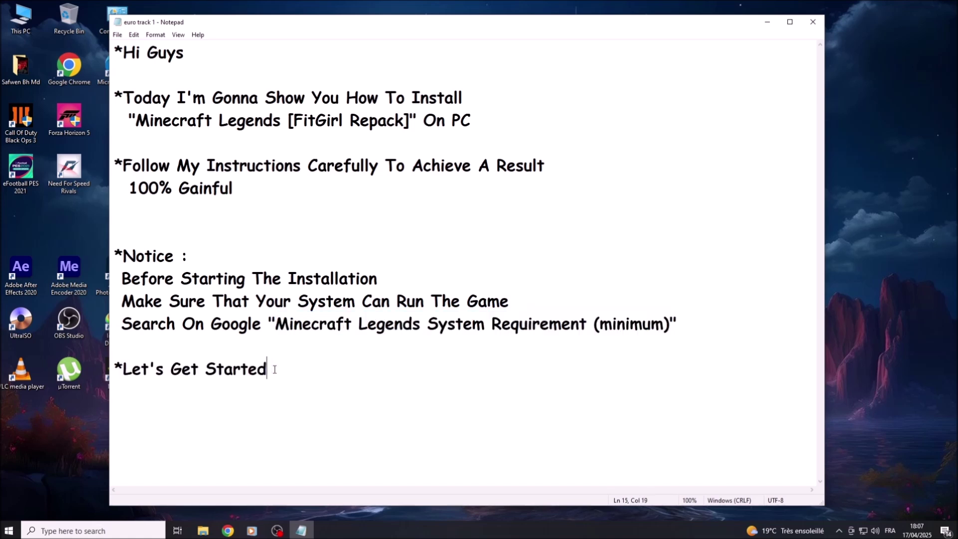
type("^^")
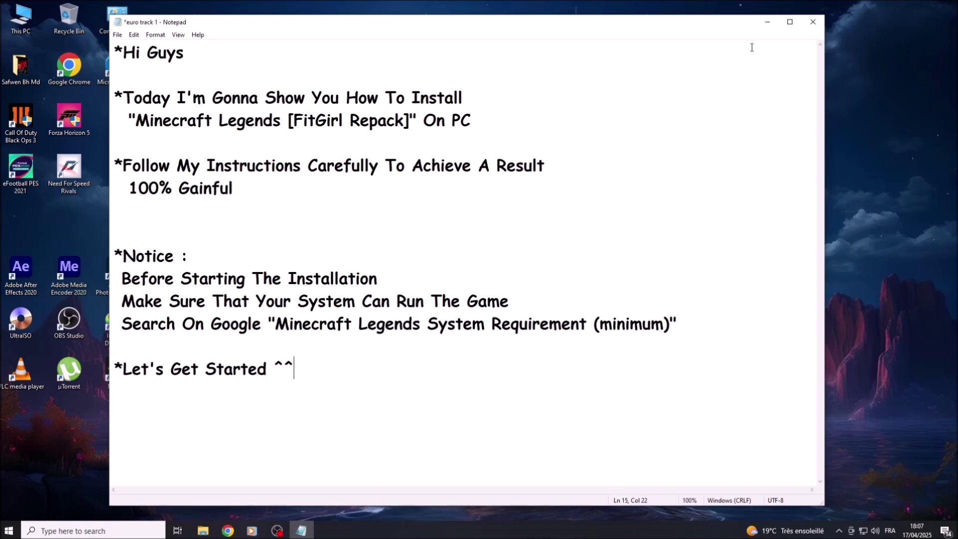
left_click(767, 21)
right_click(478, 178)
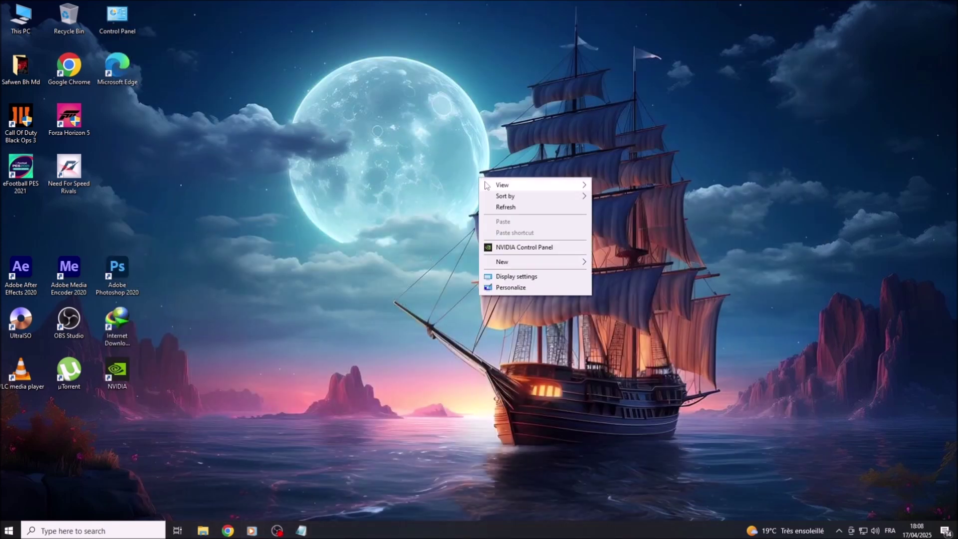
right_click(501, 204)
left_click(519, 235)
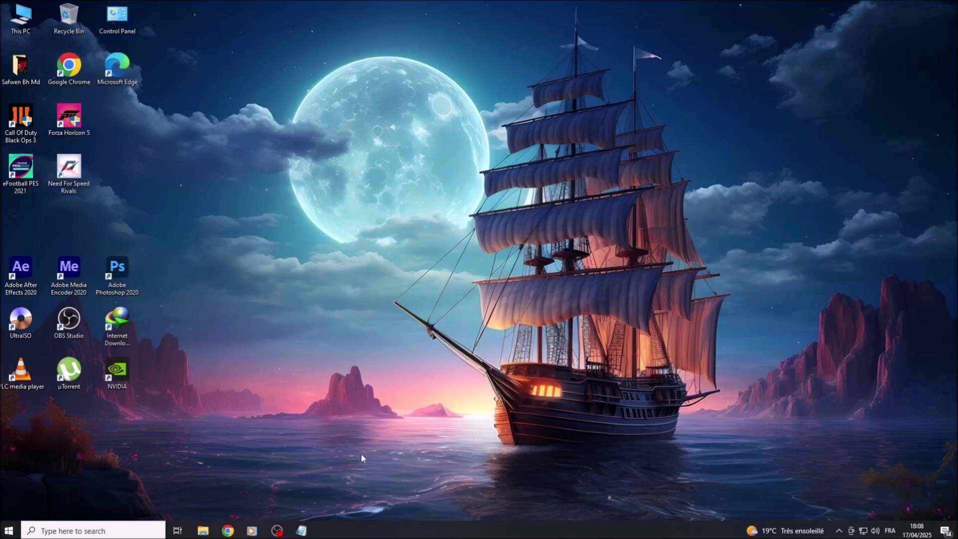
Bring up the euro track 2 note, read its line about disabling the antivirus, and minimize it
left_click(301, 528)
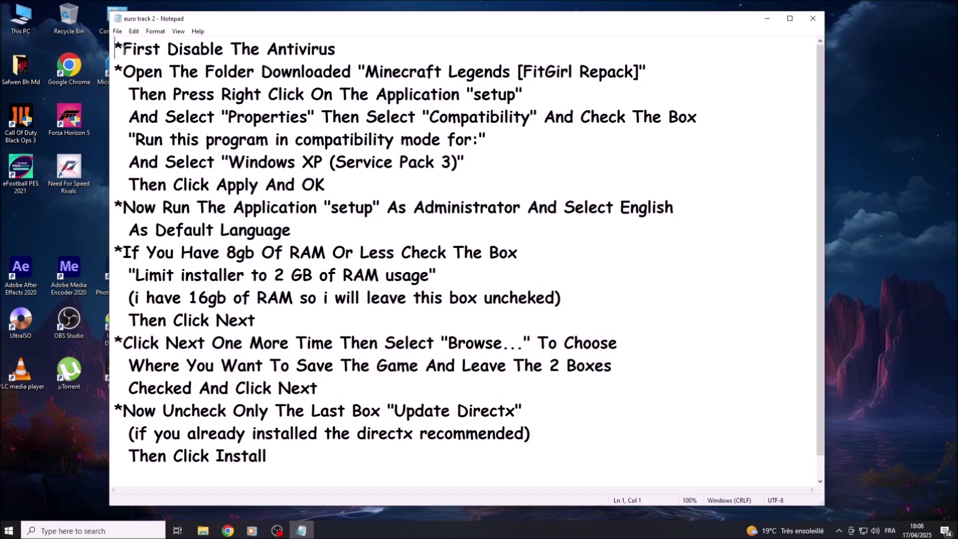
left_click_drag(123, 49, 332, 48)
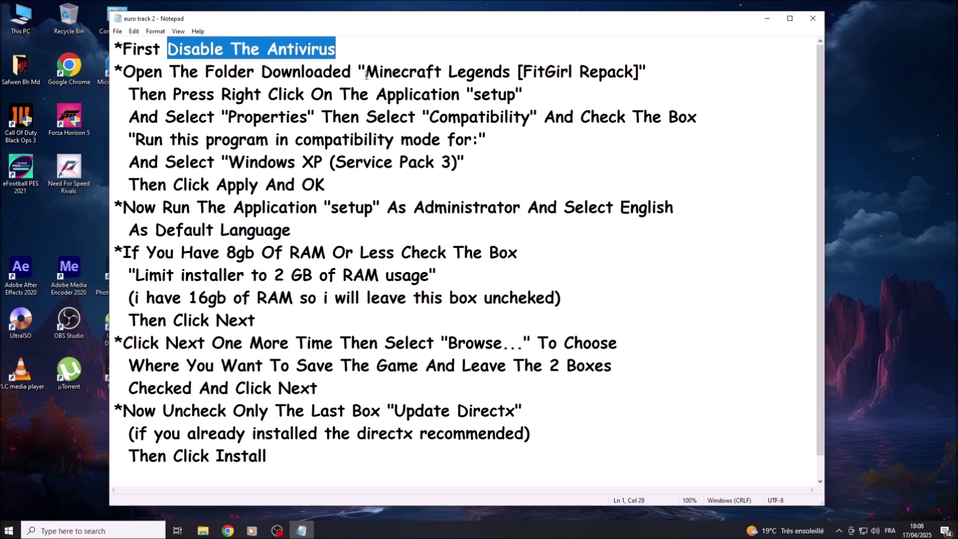
left_click(767, 18)
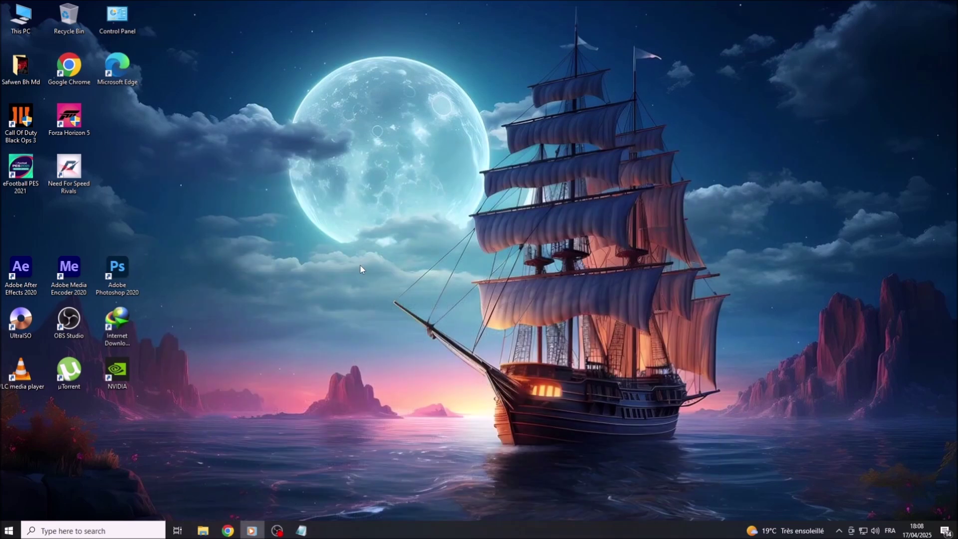
Open the Windows Security page in the Update & Security section of the system settings
left_click(8, 529)
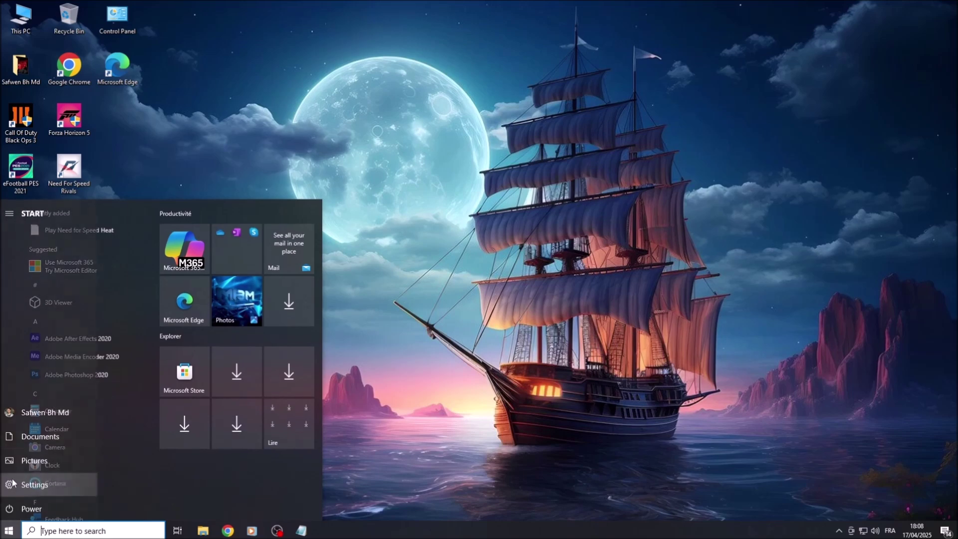
left_click(19, 483)
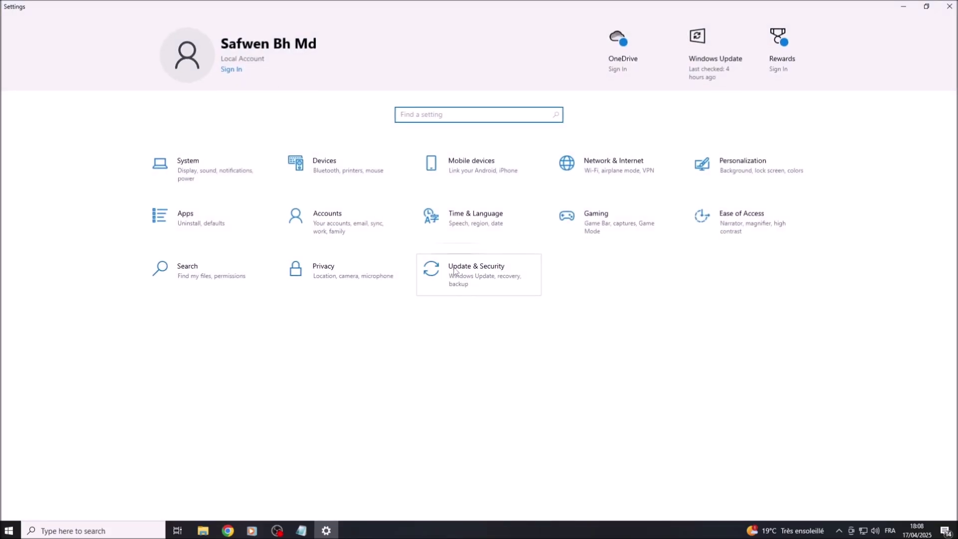
left_click(466, 272)
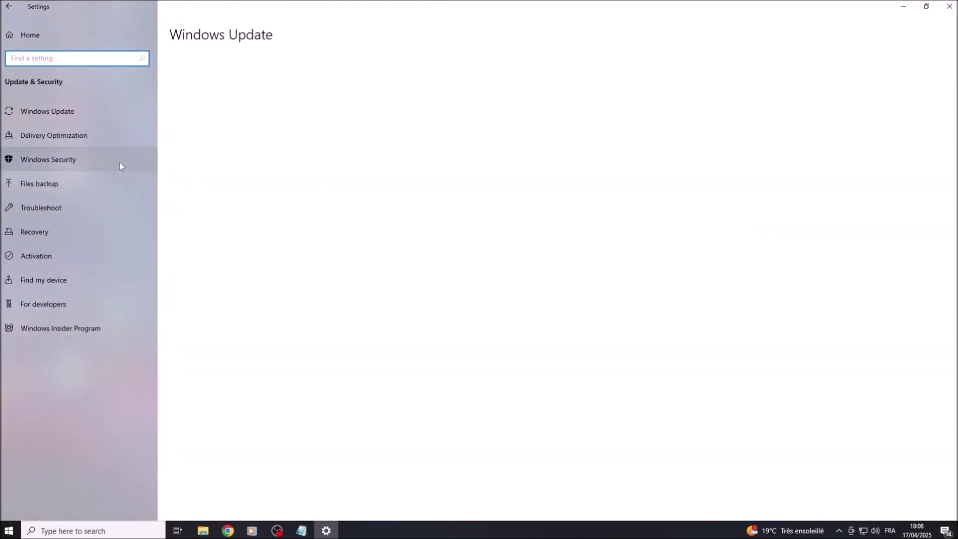
left_click(74, 157)
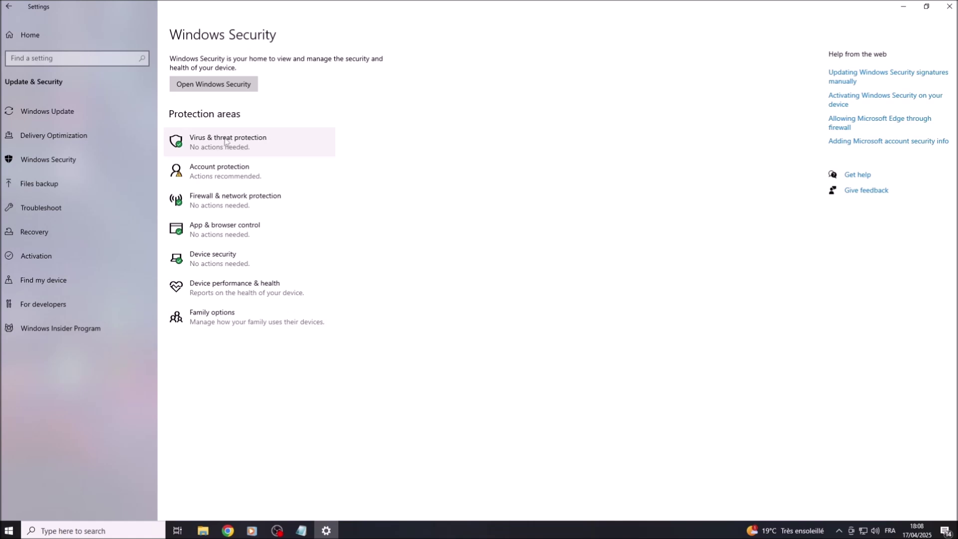
Turn off real-time protection in the virus and threat protection settings and close both settings windows
left_click(194, 142)
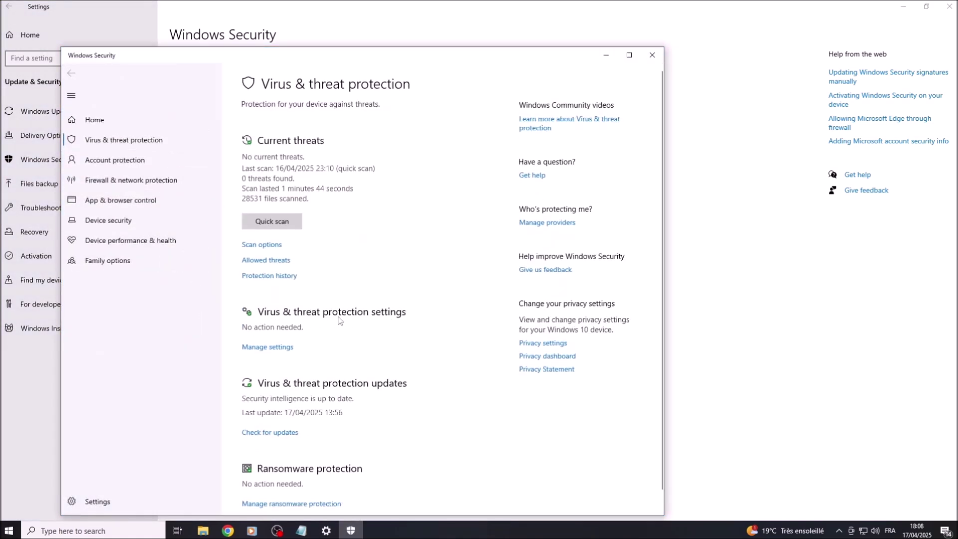
left_click(260, 347)
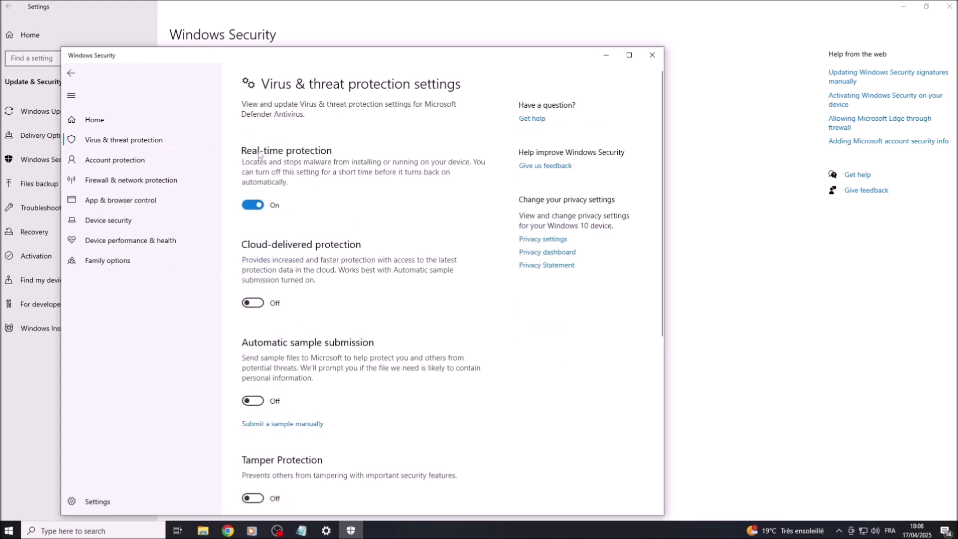
left_click(253, 205)
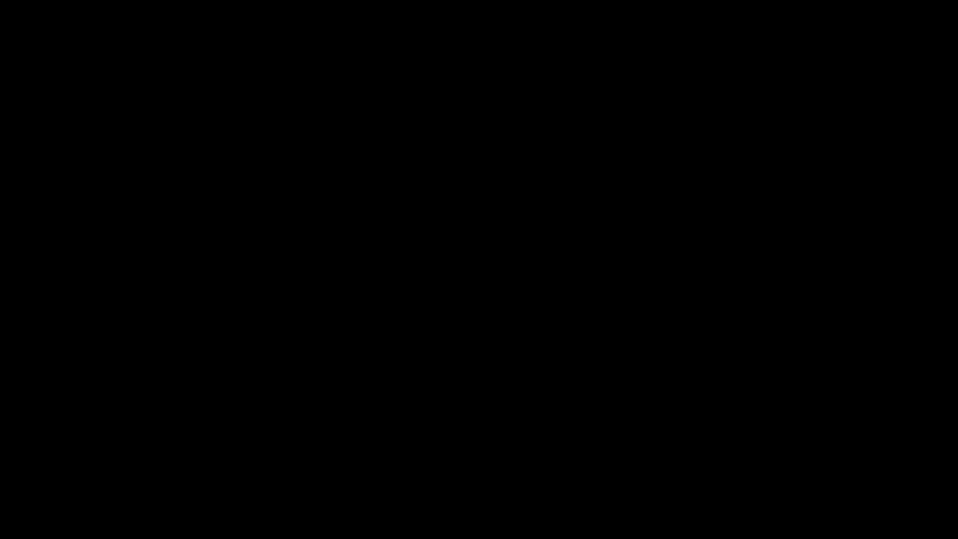
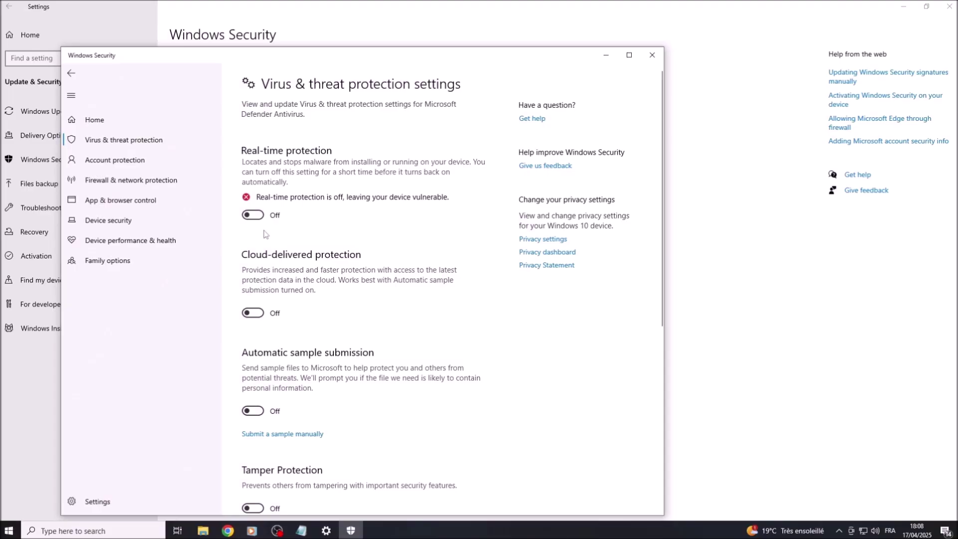
left_click(652, 56)
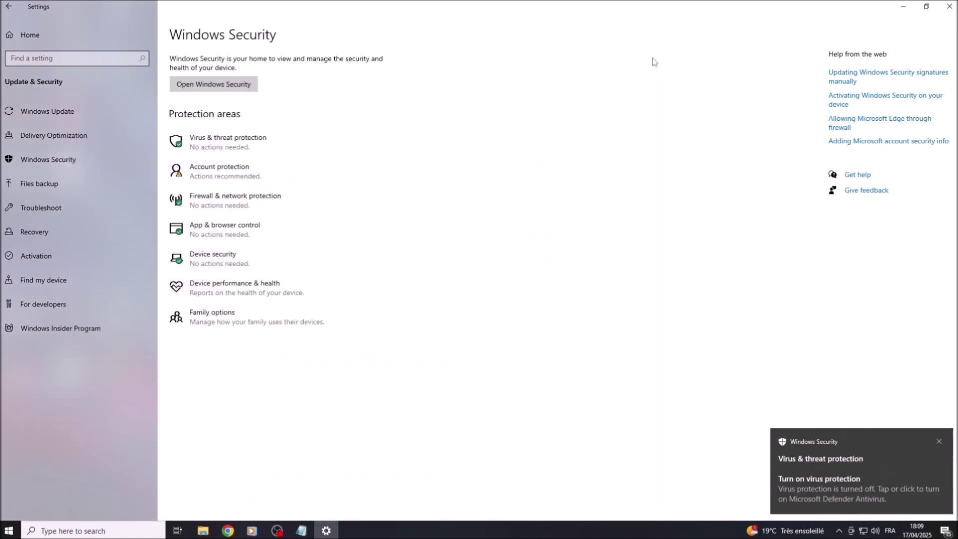
left_click(949, 6)
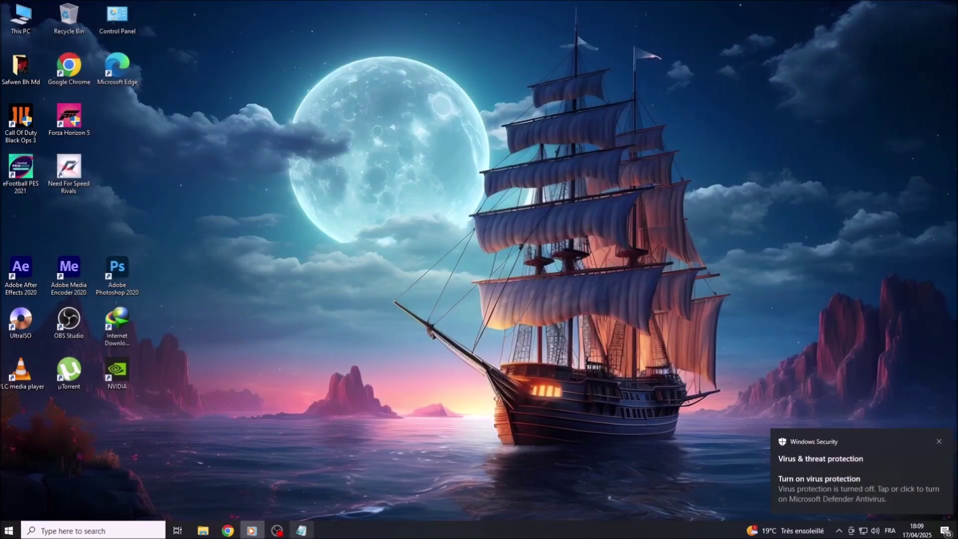
Review the euro track 2 note's instructions on opening the game folder and setting the setup application's compatibility mode
left_click(304, 532)
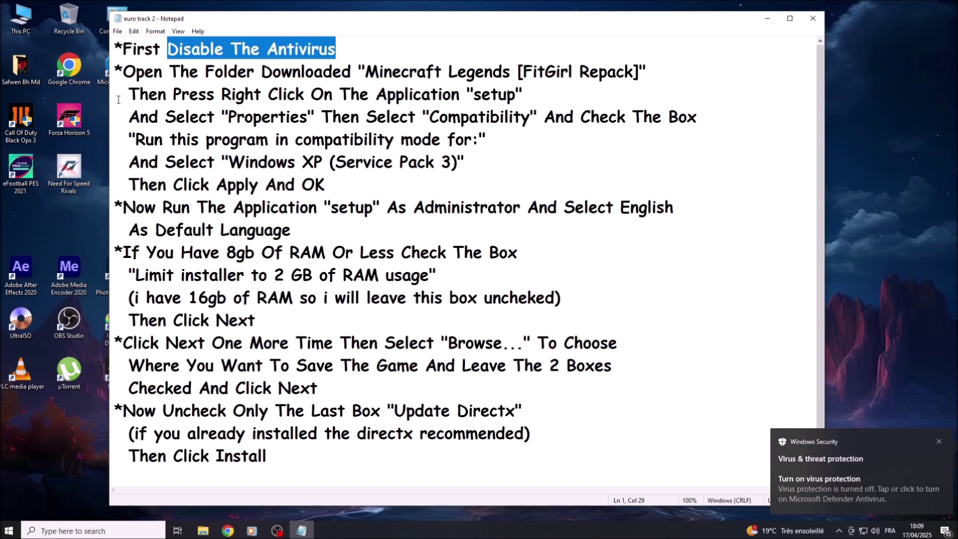
left_click_drag(123, 71, 637, 71)
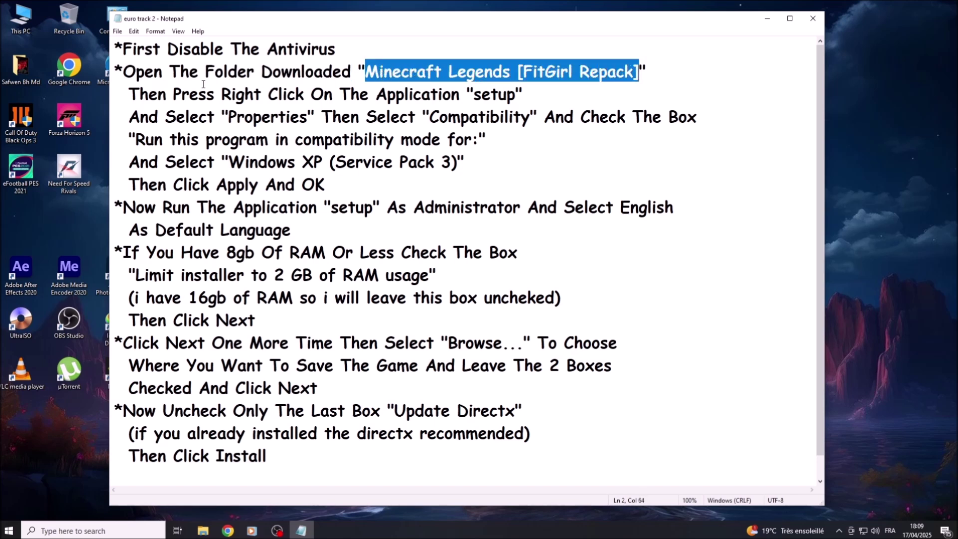
left_click_drag(129, 92, 516, 93)
left_click_drag(129, 116, 697, 119)
left_click(430, 114)
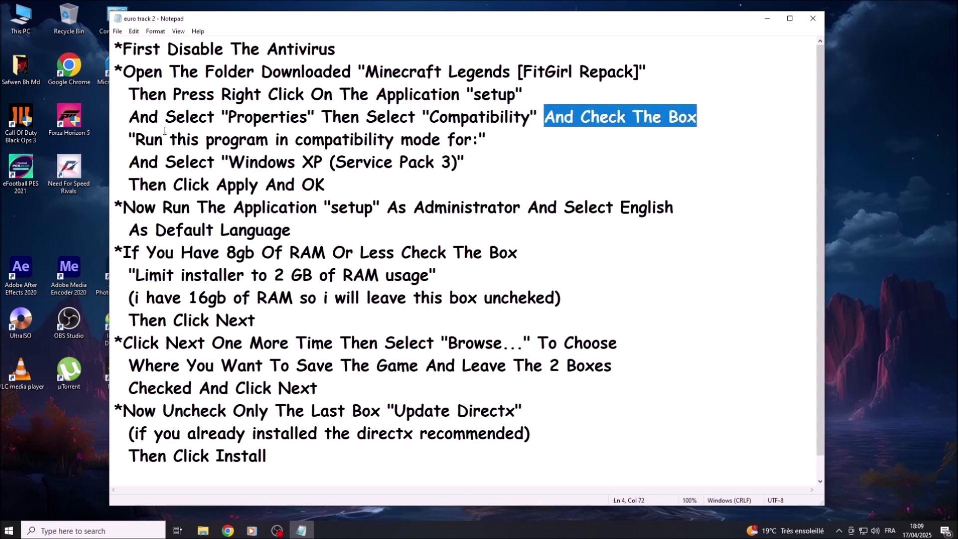
left_click_drag(135, 140, 479, 144)
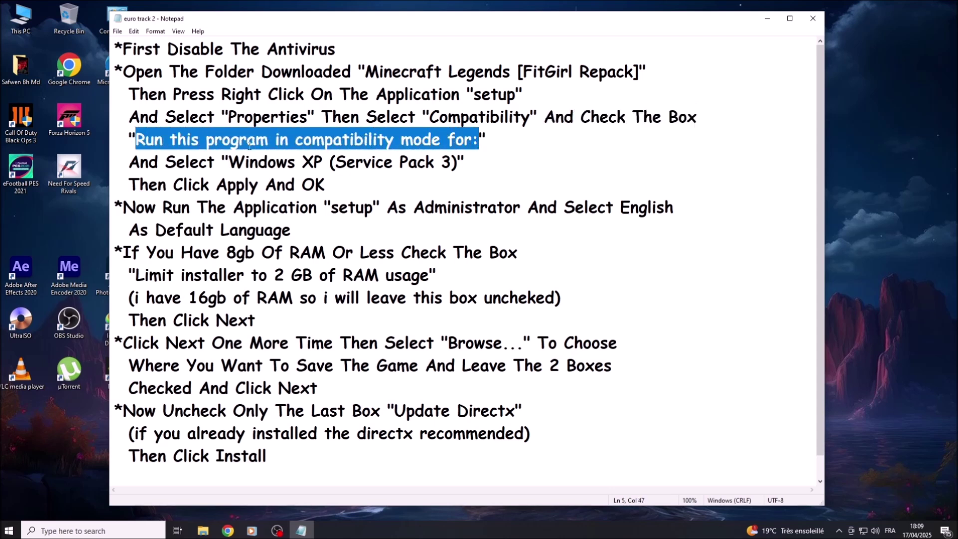
left_click_drag(130, 162, 455, 162)
left_click_drag(130, 185, 316, 188)
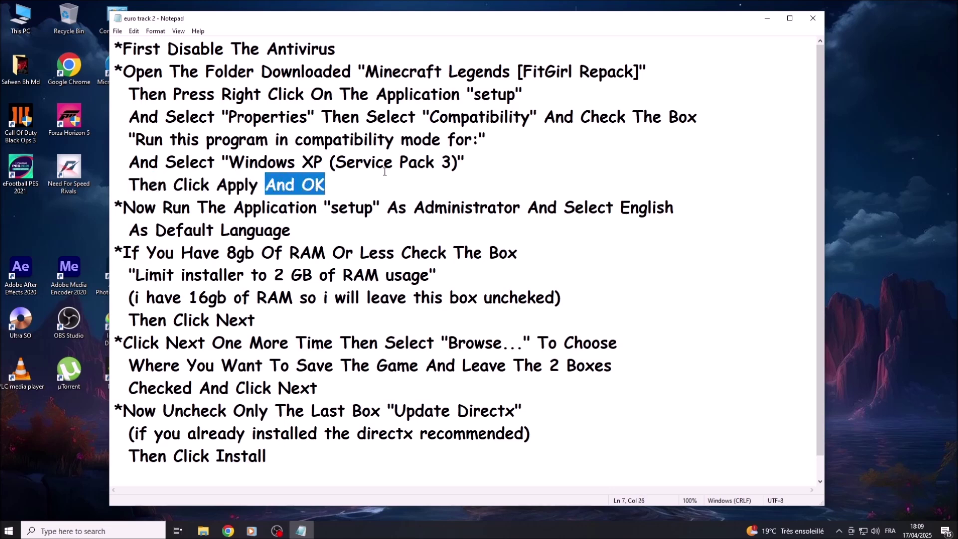
left_click(771, 22)
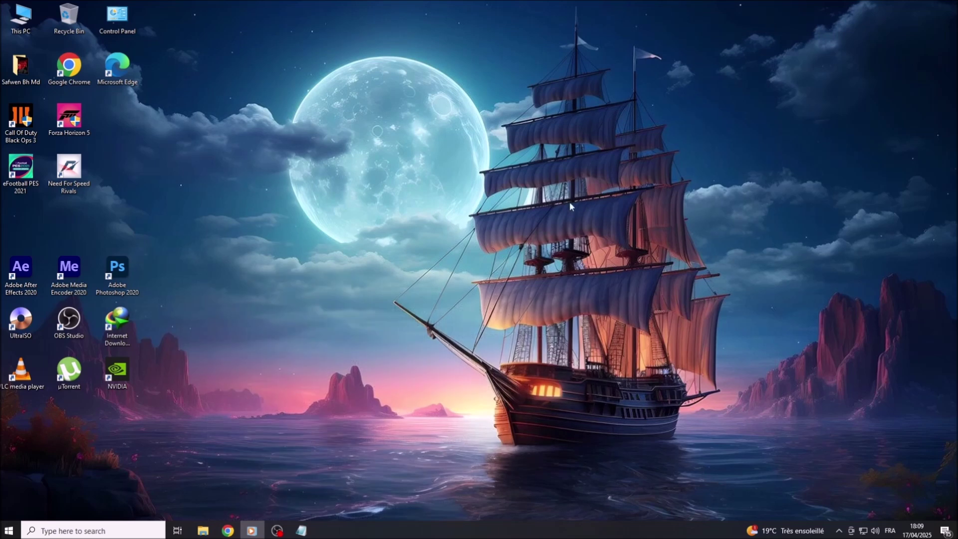
Open the "Minecraft Legends [FitGirl Repack]" folder in Downloads > Documents with File Explorer
left_click(203, 530)
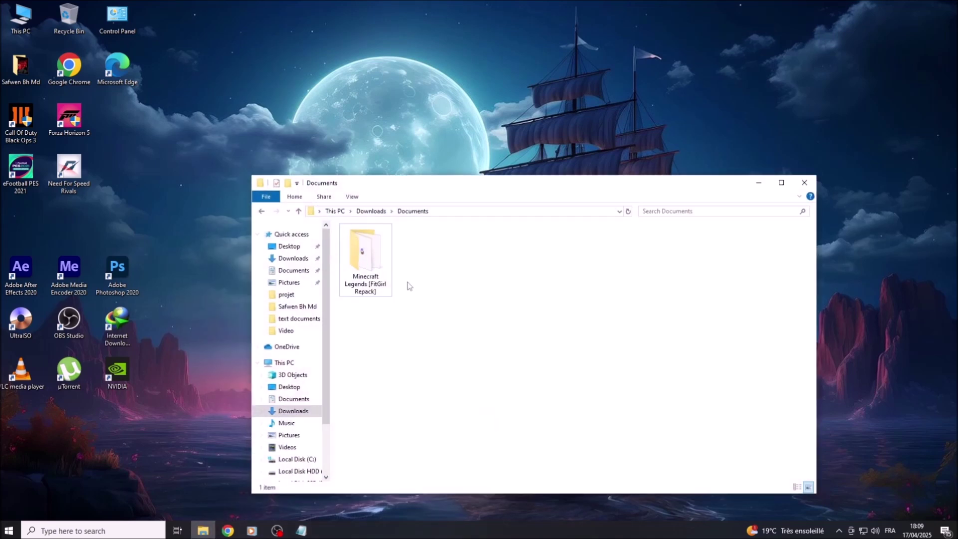
left_click_drag(441, 332, 362, 270)
right_click(363, 256)
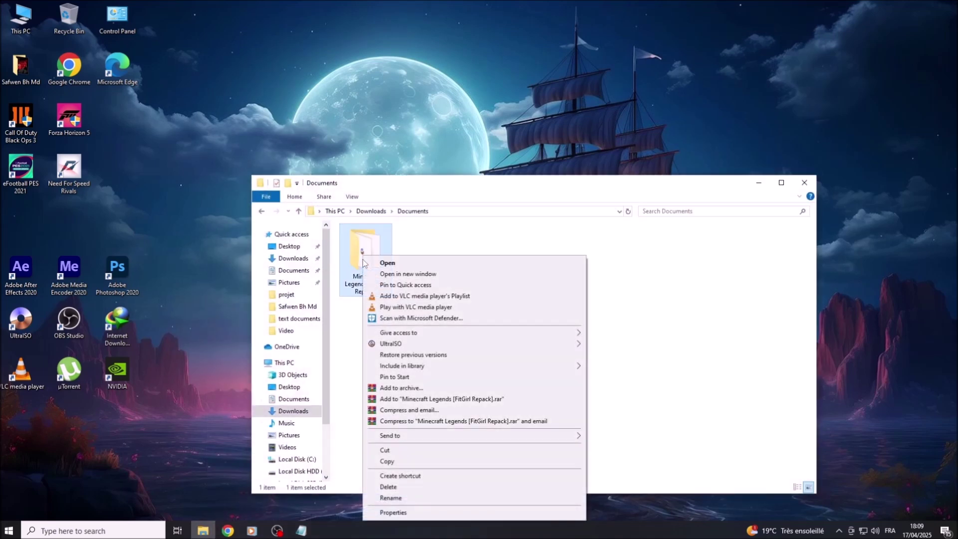
left_click(387, 263)
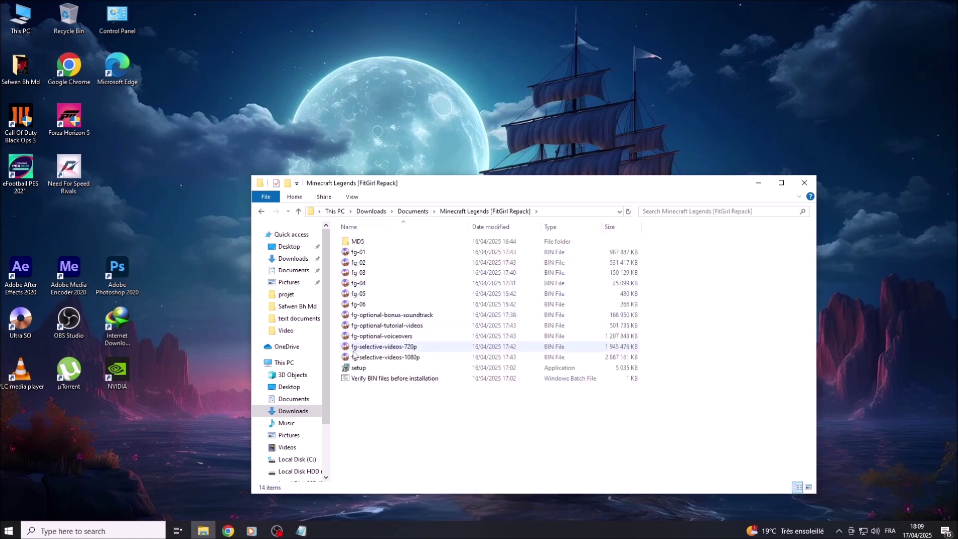
Show the compatibility settings in the properties of the setup application
left_click(346, 370)
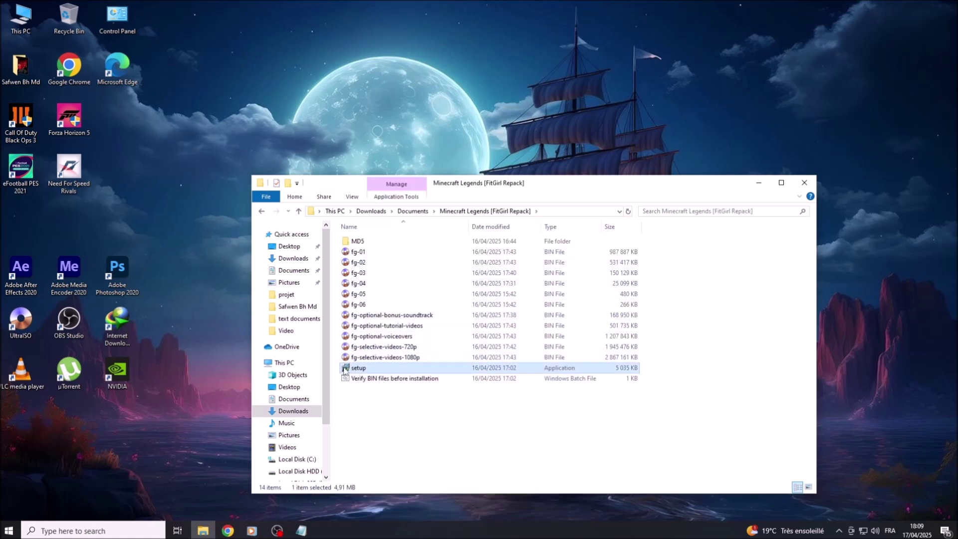
right_click(359, 368)
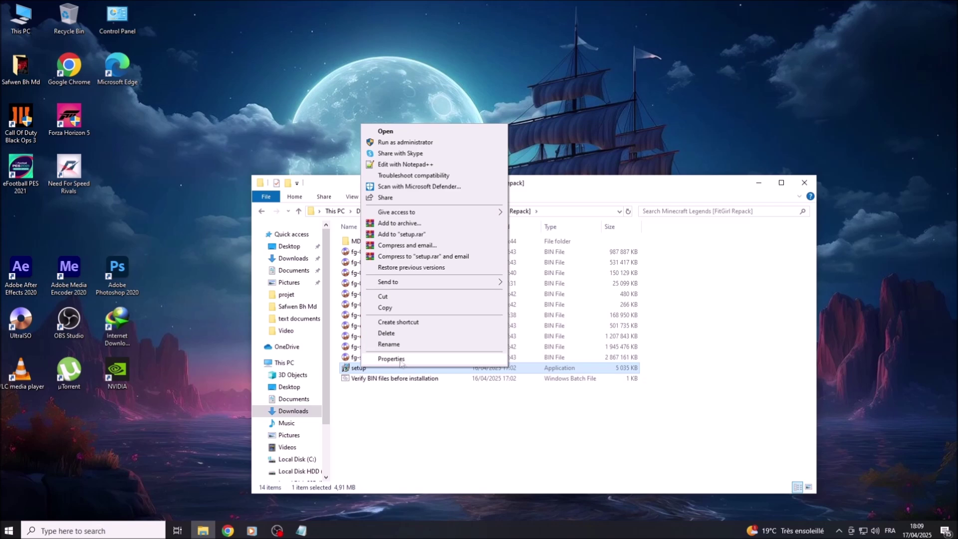
left_click(382, 359)
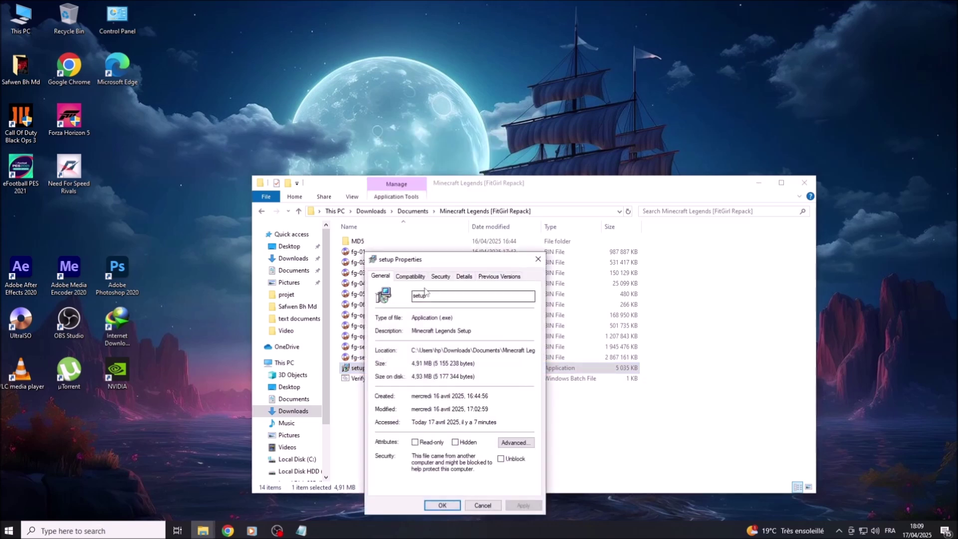
left_click_drag(452, 265, 385, 210)
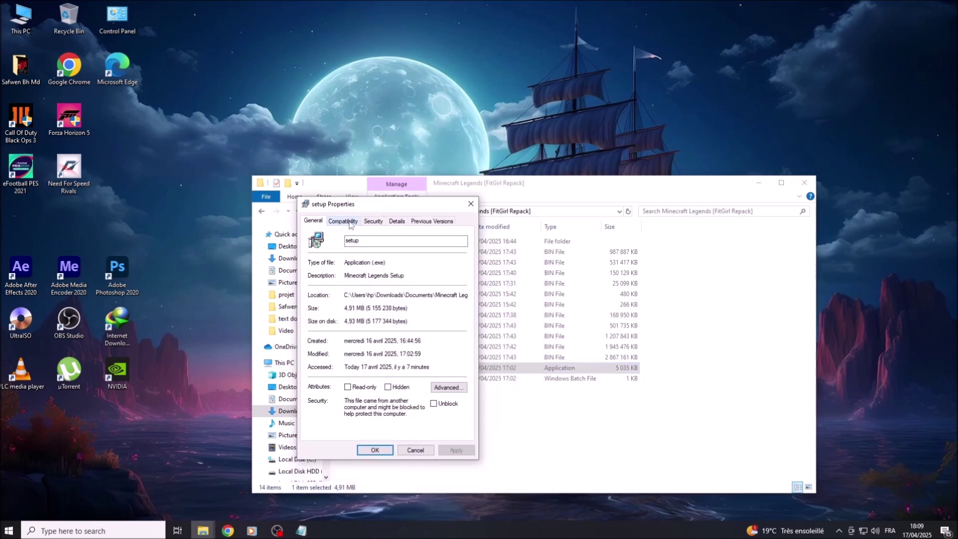
left_click(355, 222)
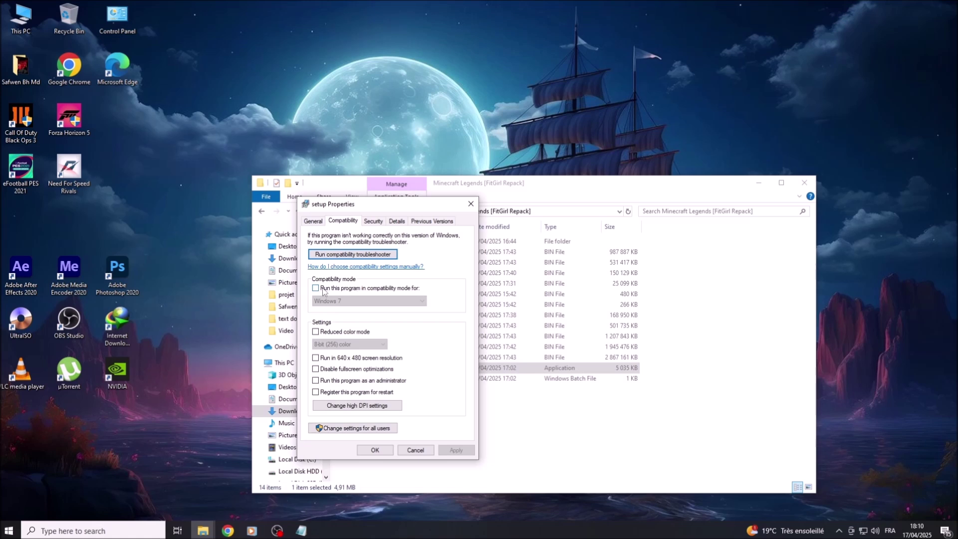
Set the setup application to run in compatibility mode for Windows XP (Service Pack 3) and apply the properties
left_click(316, 289)
left_click(394, 302)
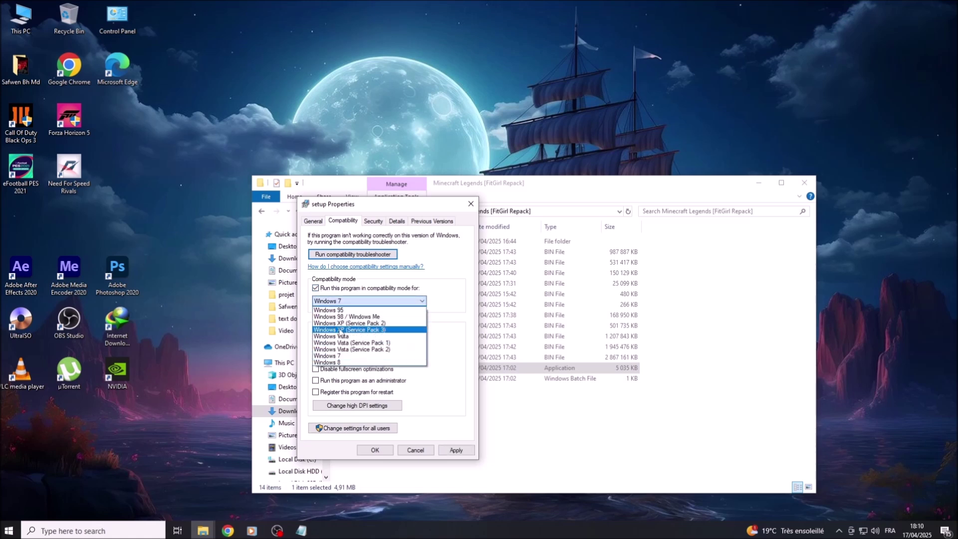
left_click(337, 332)
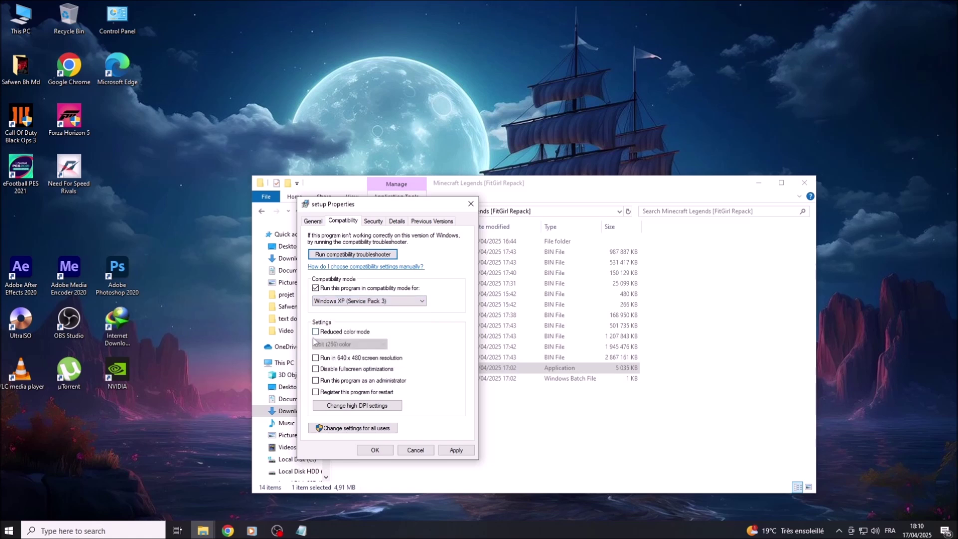
left_click(451, 450)
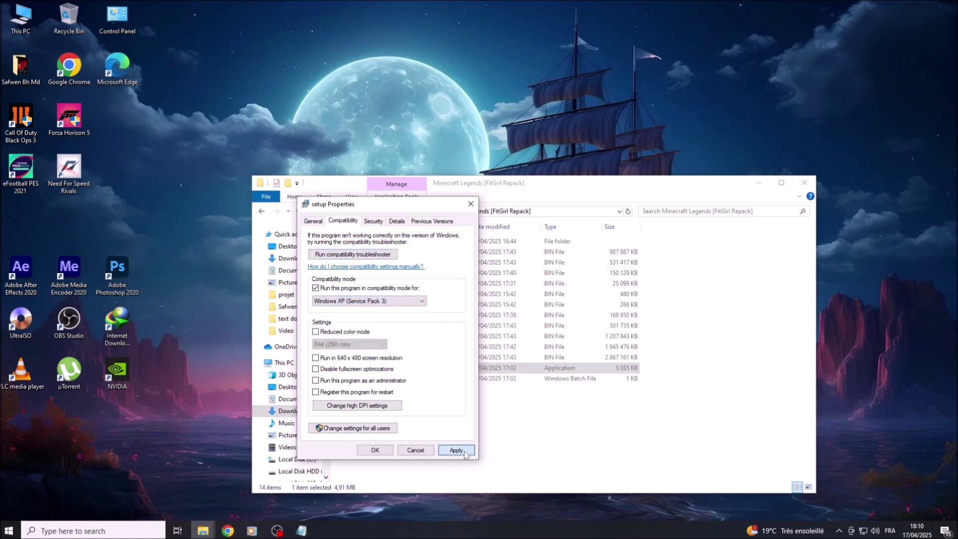
left_click(374, 450)
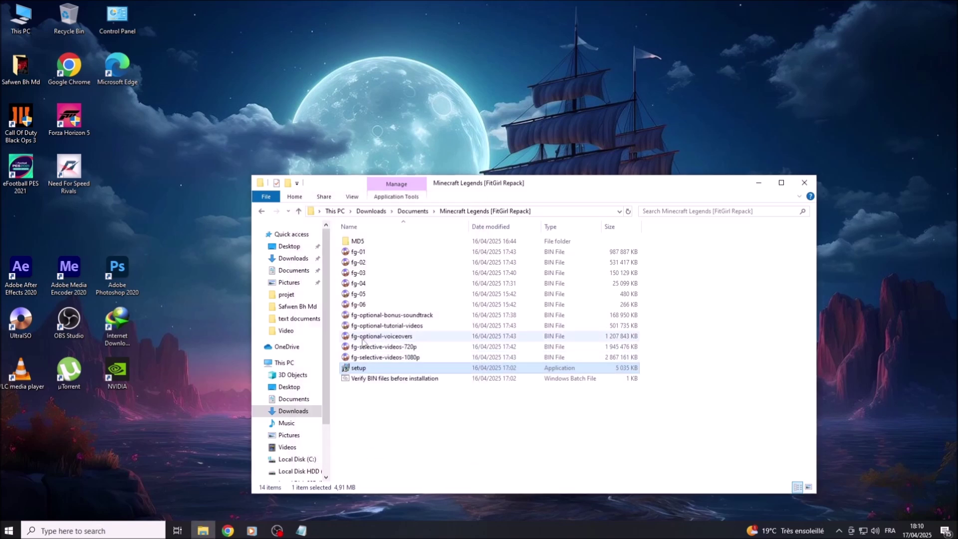
Review the euro track 2 note's instructions on running setup as administrator, choosing the language and limiting RAM usage
right_click(345, 370)
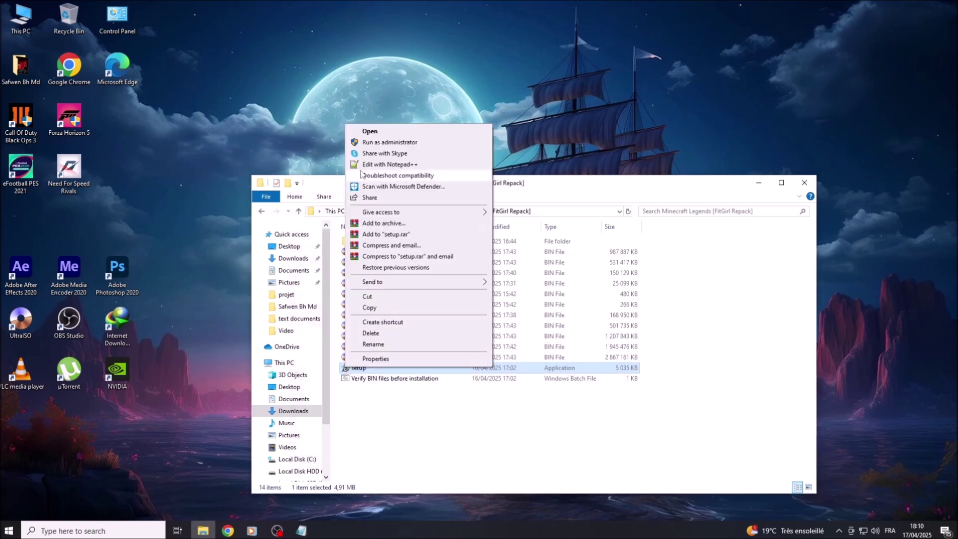
left_click(314, 89)
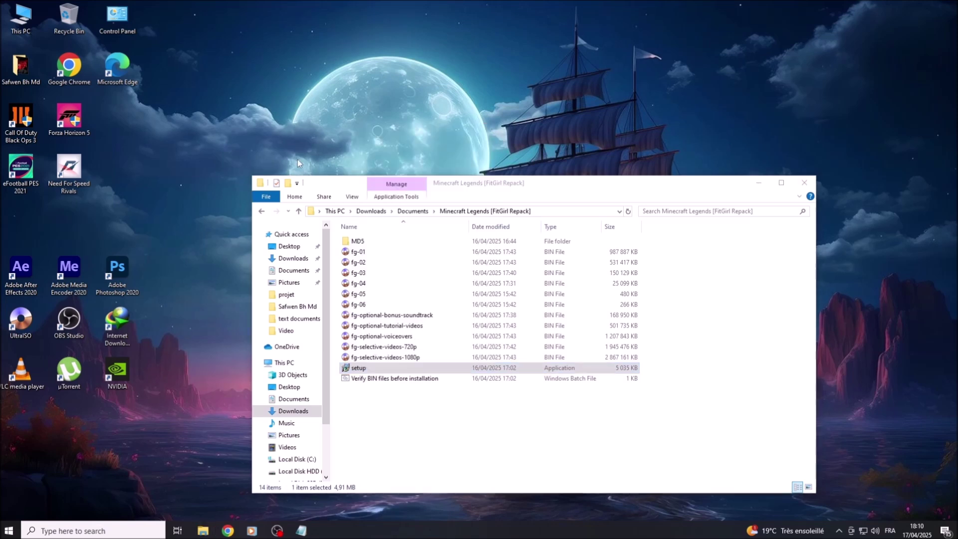
left_click(295, 528)
left_click_drag(124, 206, 674, 205)
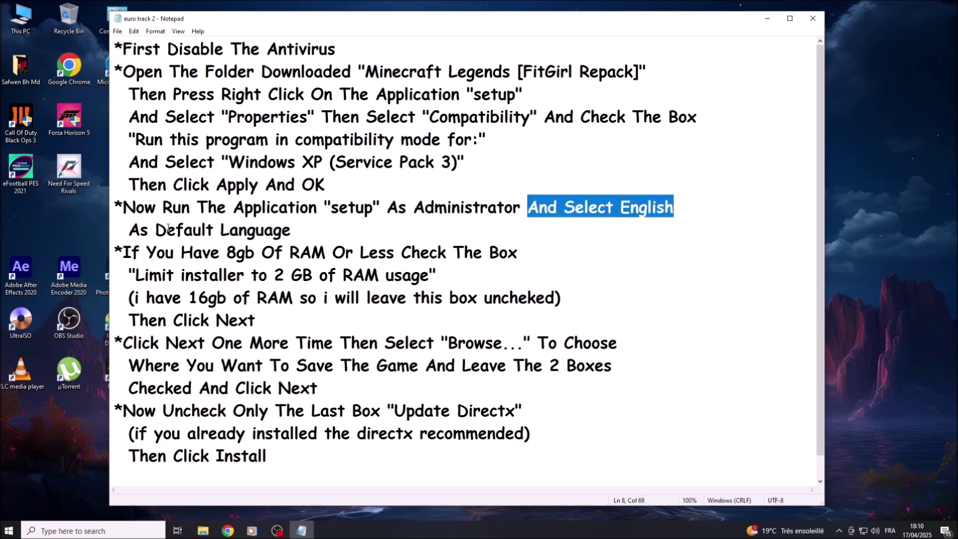
left_click_drag(130, 229, 292, 230)
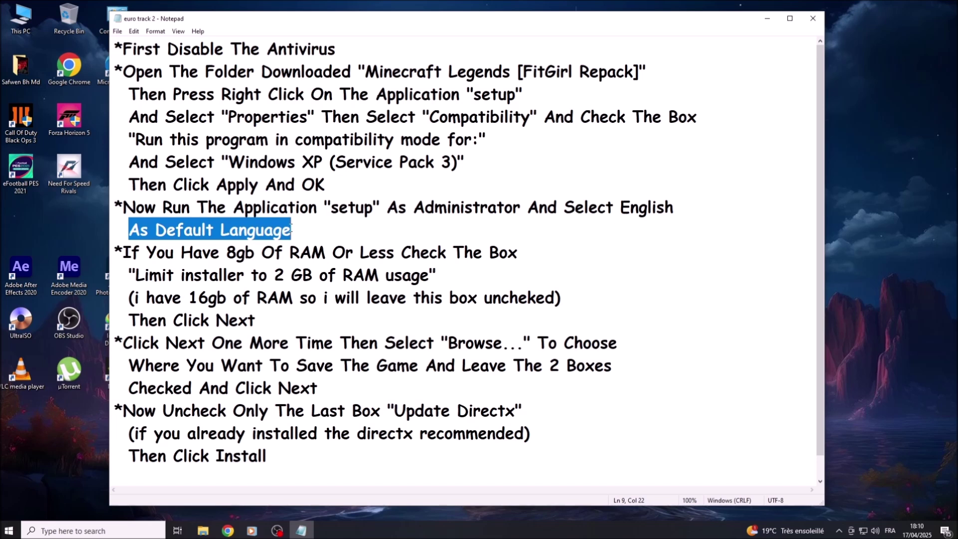
left_click_drag(124, 252, 395, 253)
left_click(394, 253)
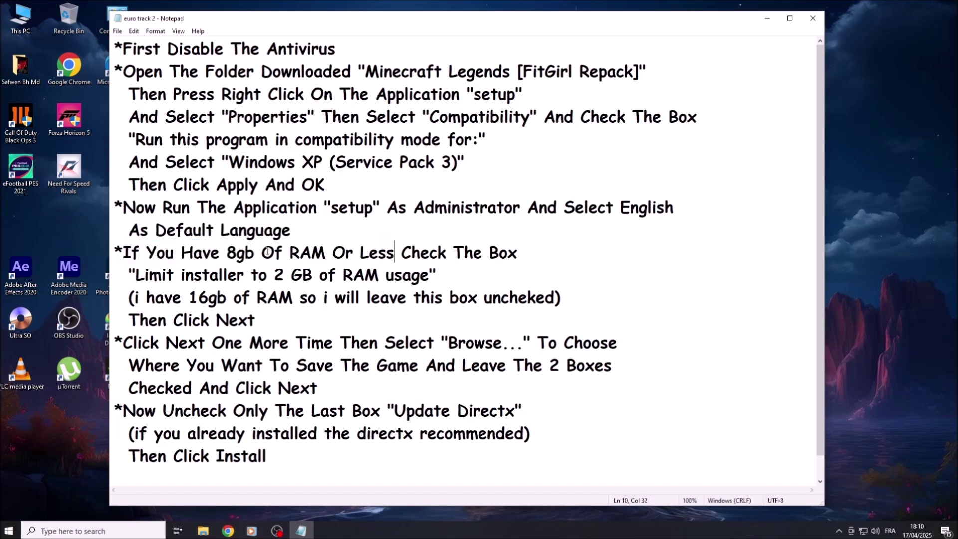
left_click_drag(227, 252, 518, 252)
left_click_drag(137, 272, 429, 275)
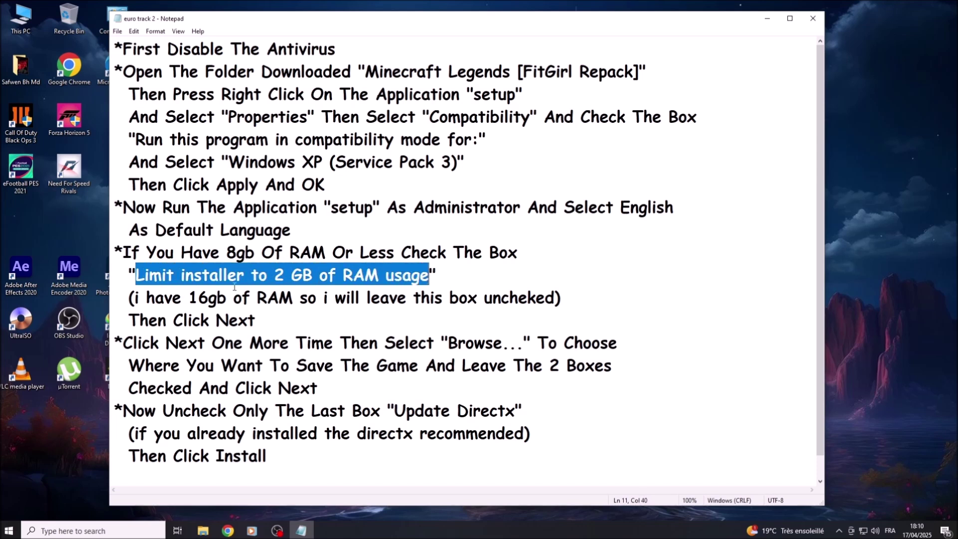
left_click_drag(135, 298, 554, 298)
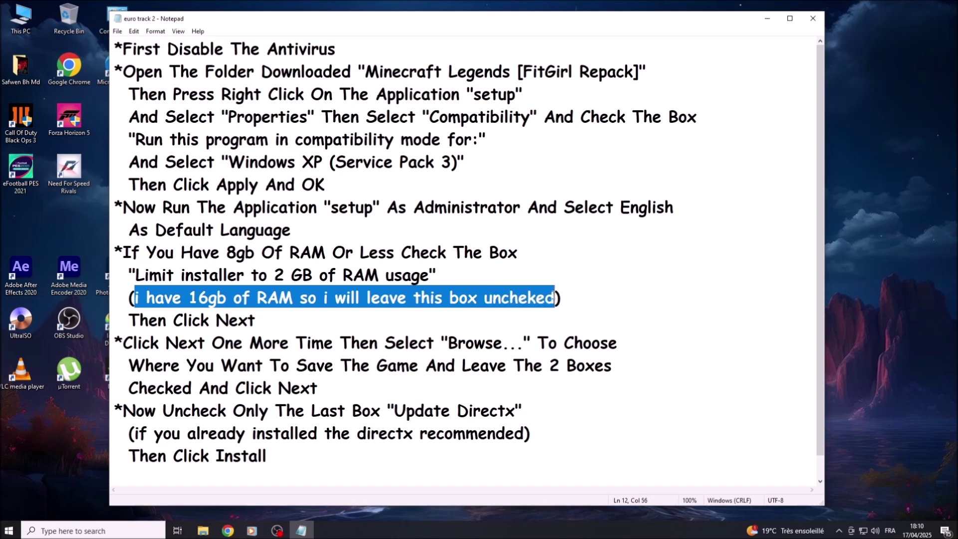
left_click_drag(129, 320, 256, 320)
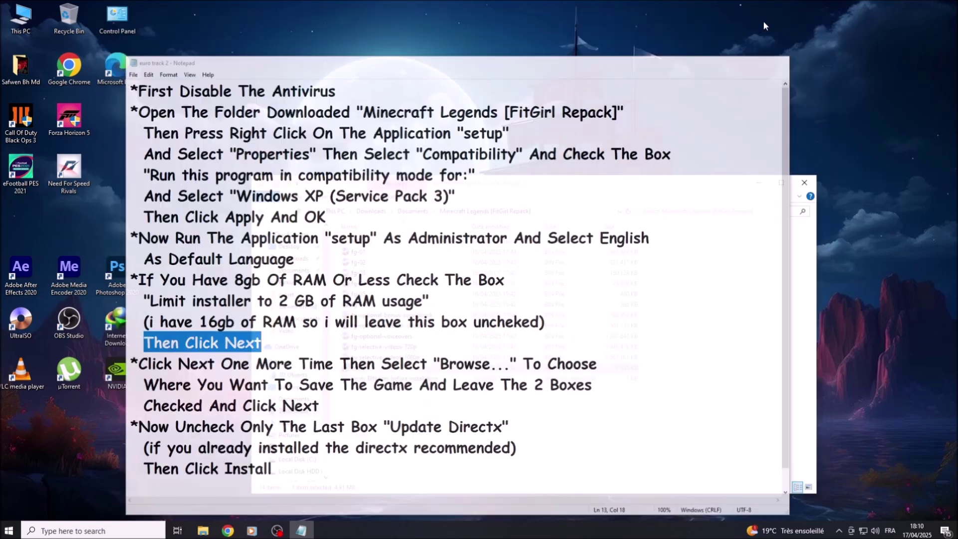
left_click(766, 19)
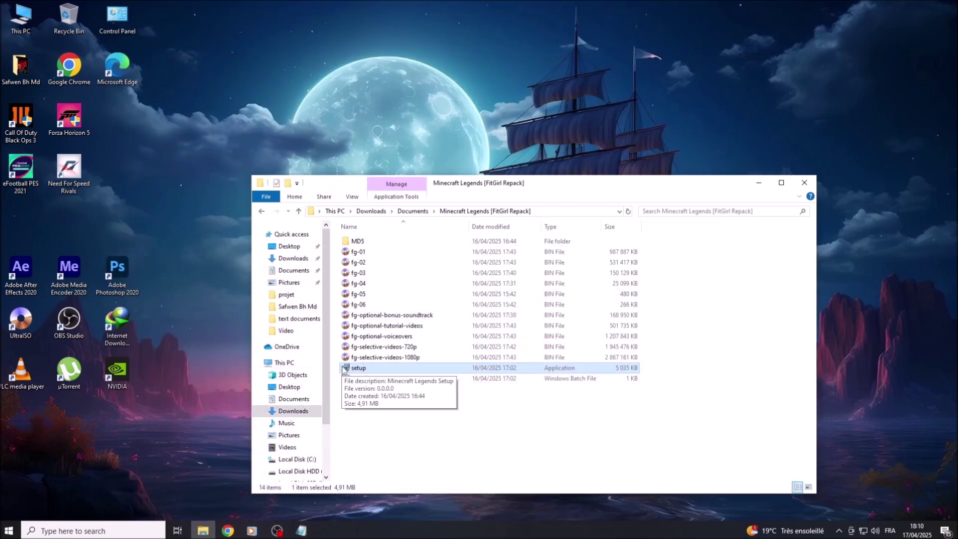
Run the setup application as administrator in English and continue past the welcome page without limiting the installer to 2 GB of RAM
right_click(359, 370)
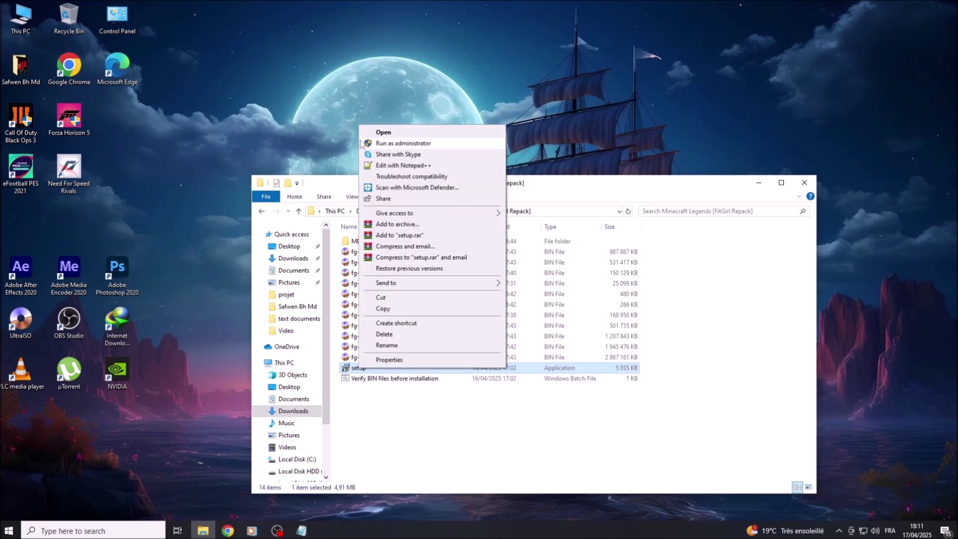
left_click(417, 144)
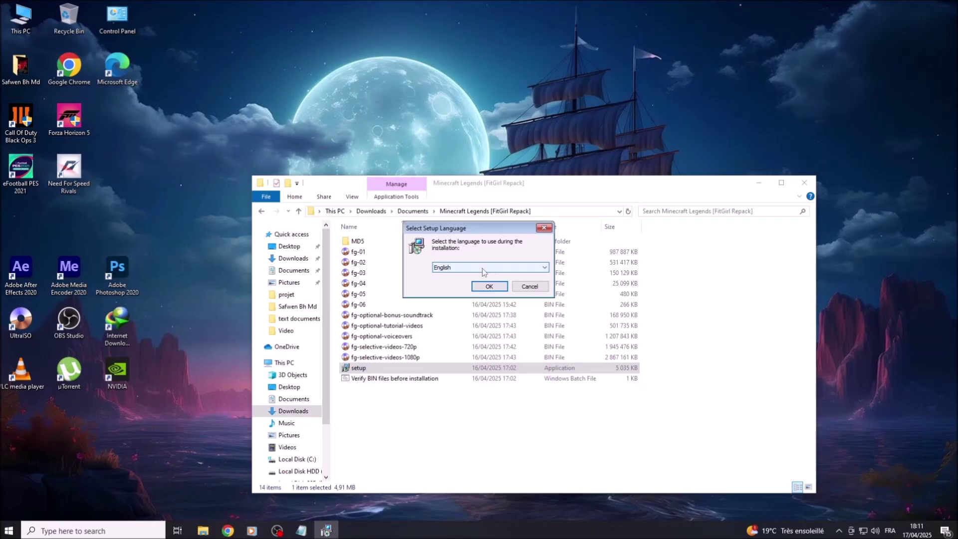
left_click(483, 286)
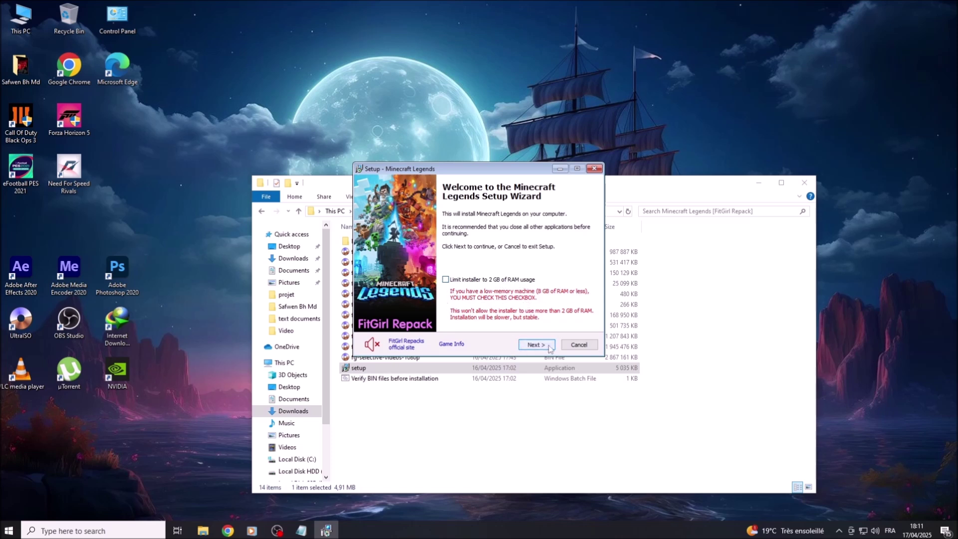
left_click(531, 346)
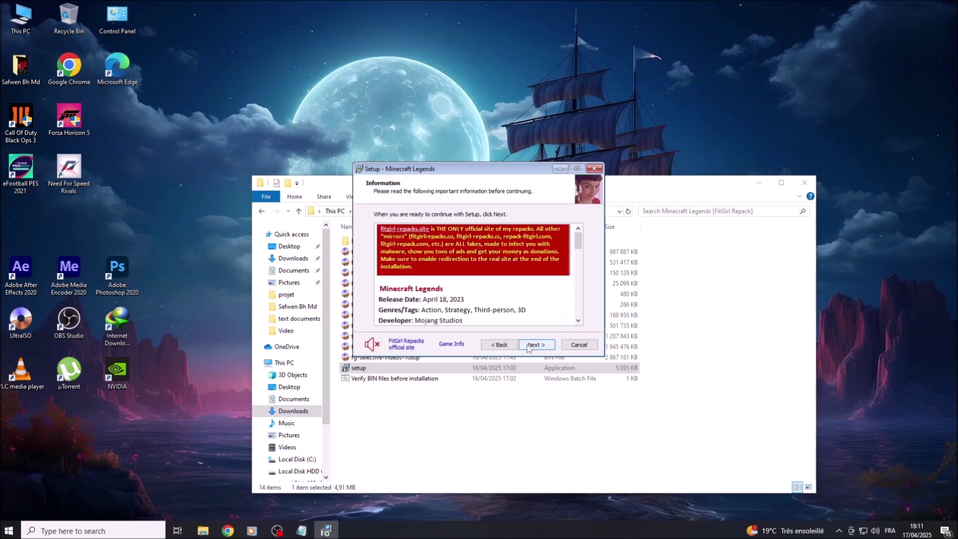
Check the note's next instruction and advance the Minecraft Legends setup from the information page to the destination location page
left_click(301, 530)
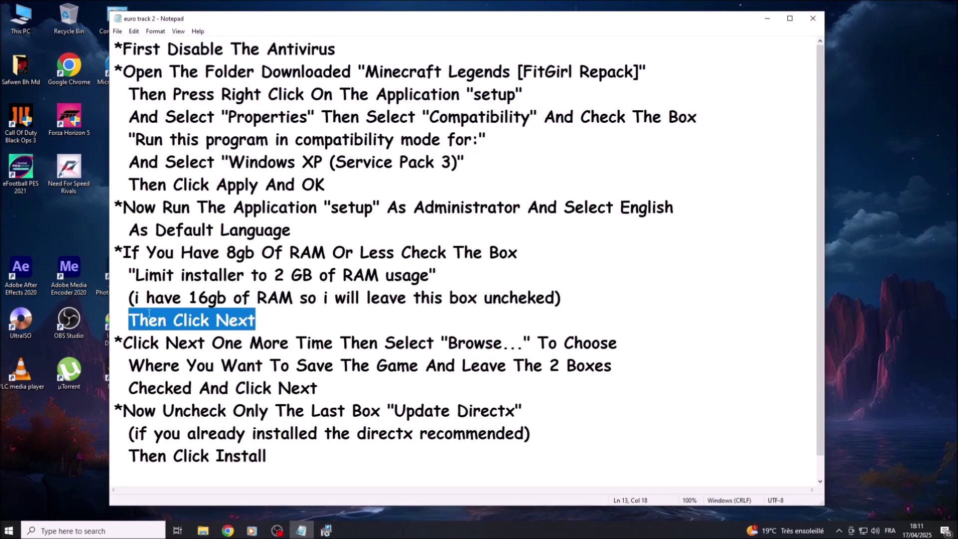
left_click_drag(124, 342, 334, 343)
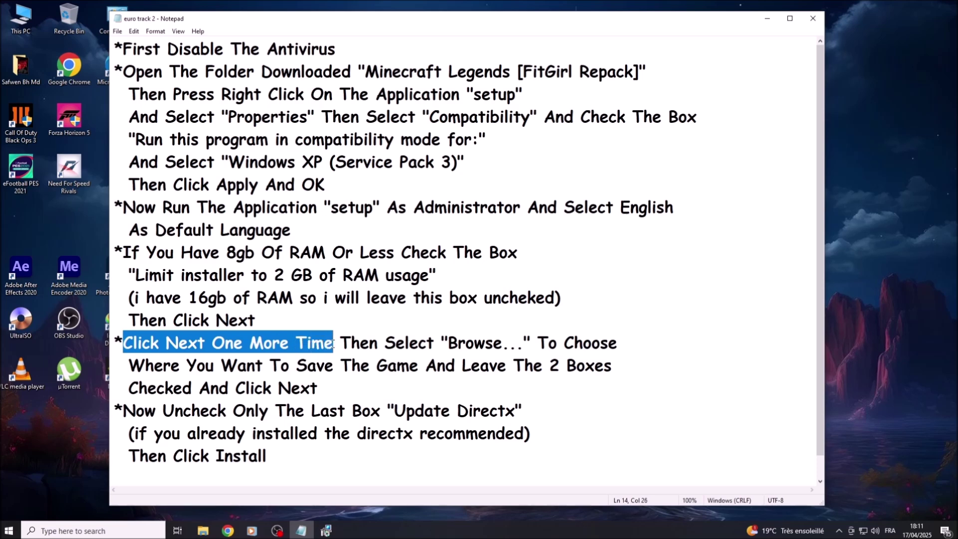
left_click(325, 530)
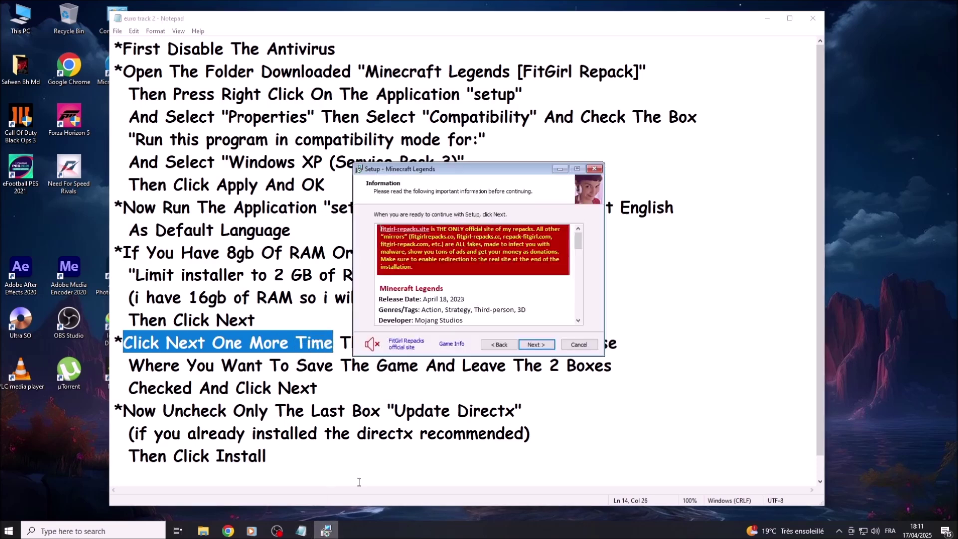
left_click(545, 347)
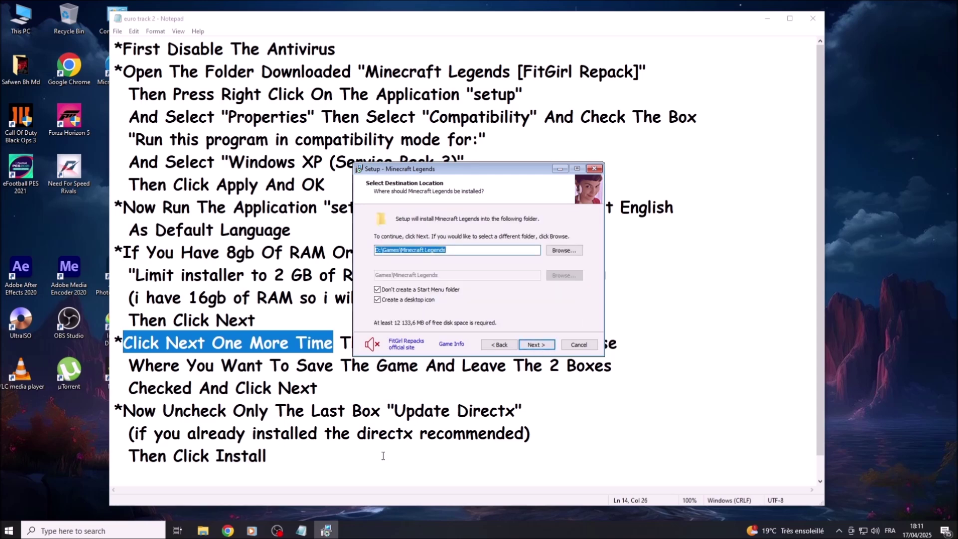
Review the note's instructions on choosing the game's save location and leaving the two boxes checked
left_click(301, 530)
left_click_drag(341, 341, 616, 341)
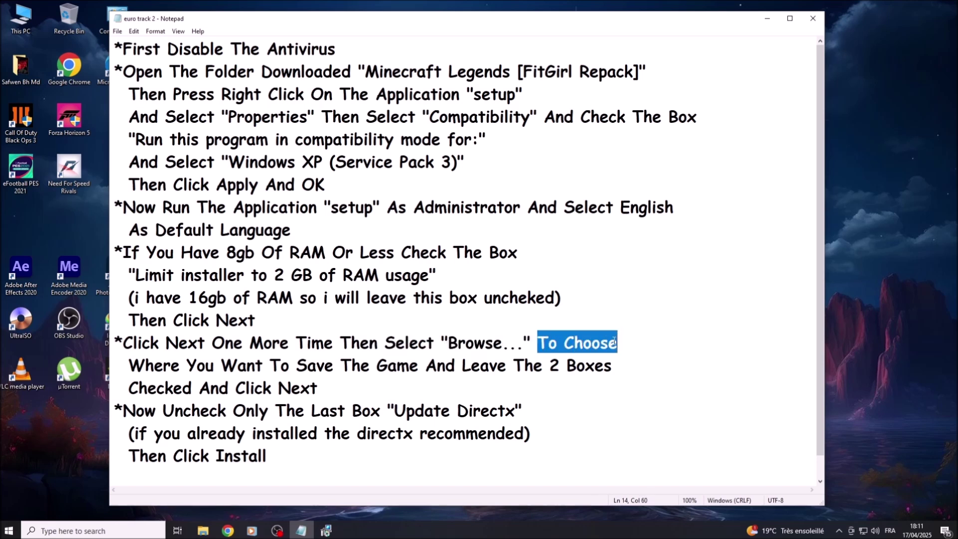
left_click_drag(130, 363, 612, 366)
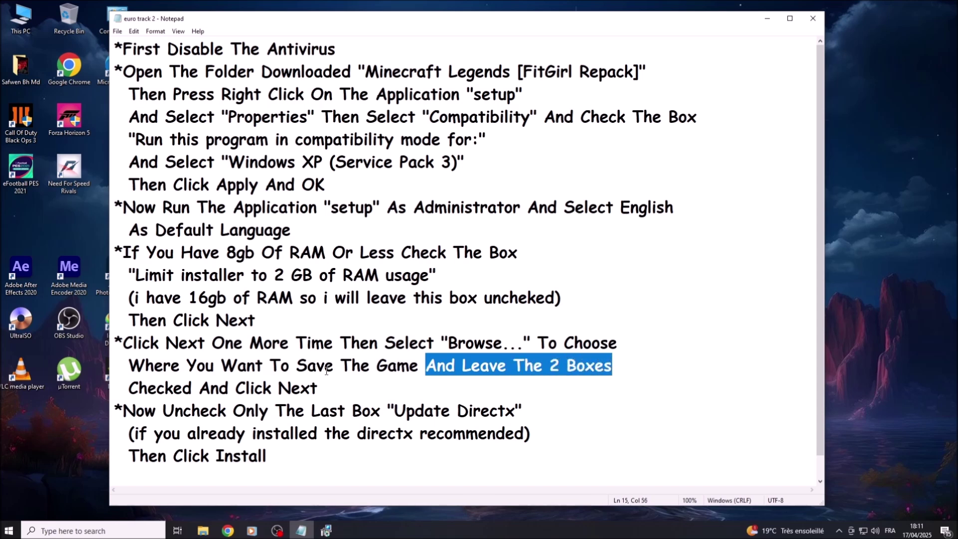
left_click_drag(131, 386, 335, 380)
left_click(766, 22)
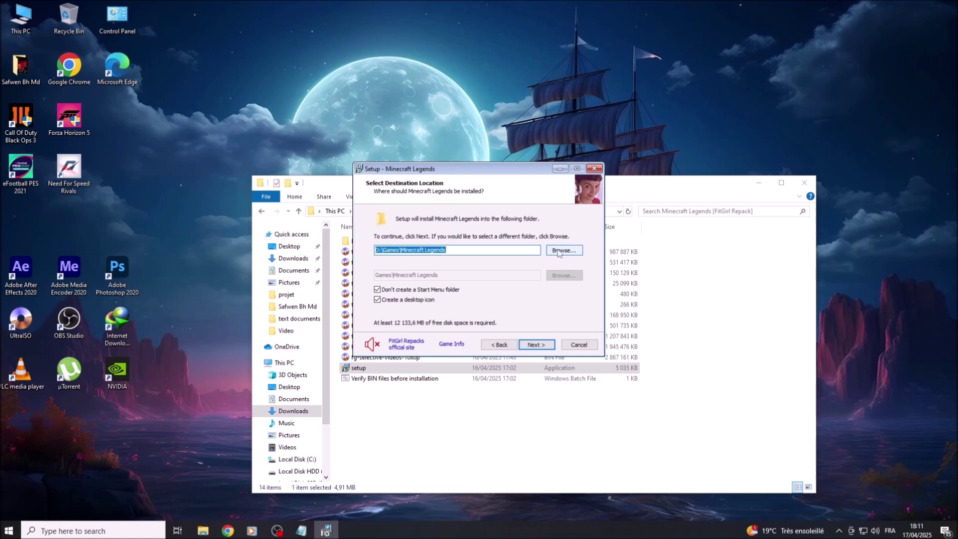
Set the installation folder to D:\Minecraft Legends on Local Disk HDD (D:) and continue to the component selection
left_click(573, 253)
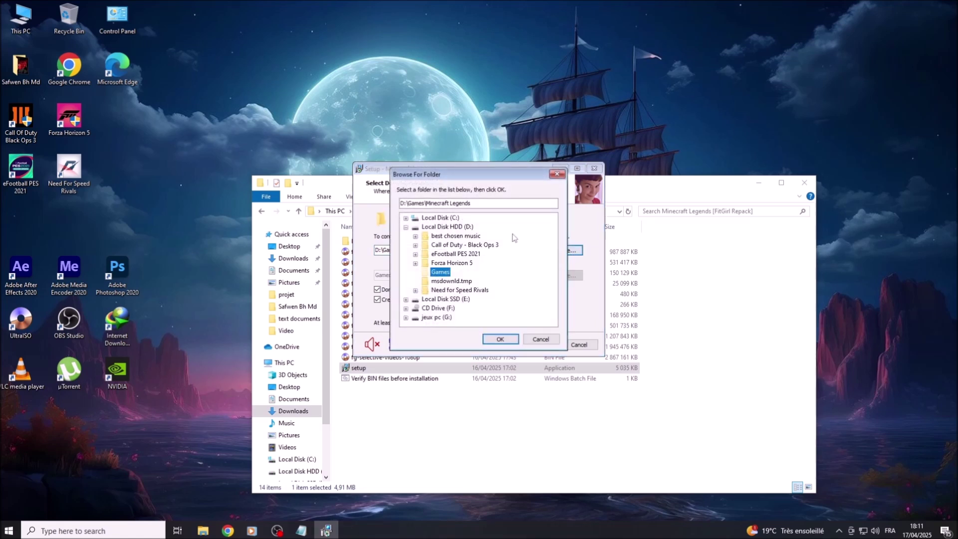
left_click(461, 227)
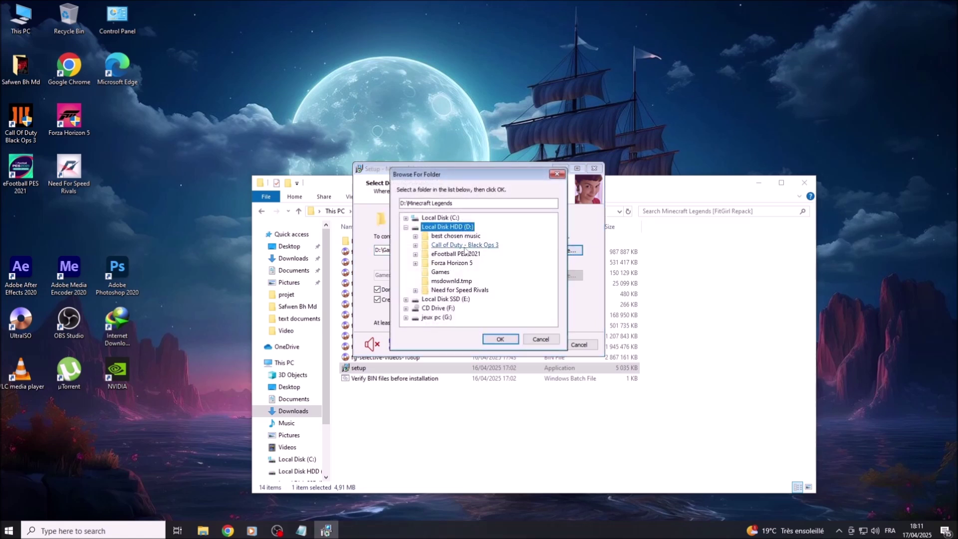
left_click(495, 340)
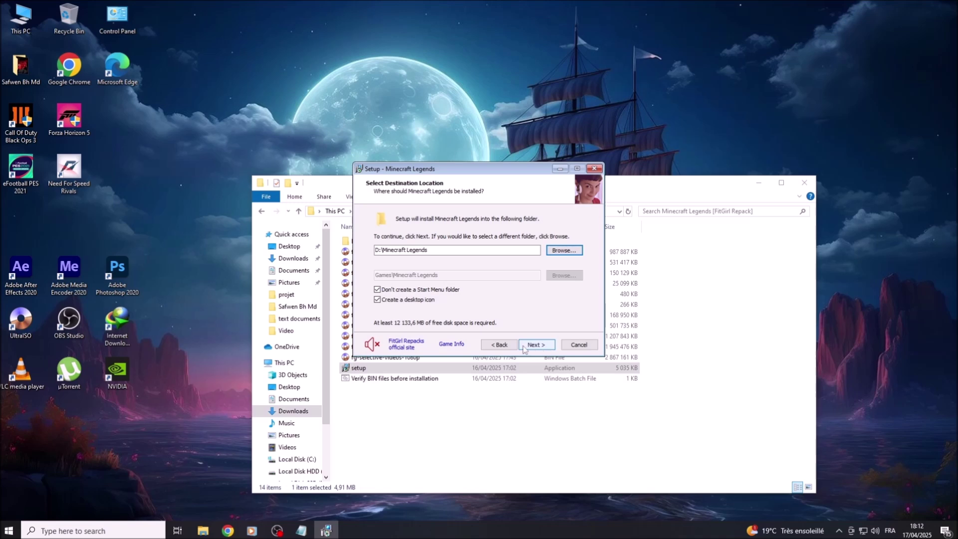
left_click(541, 349)
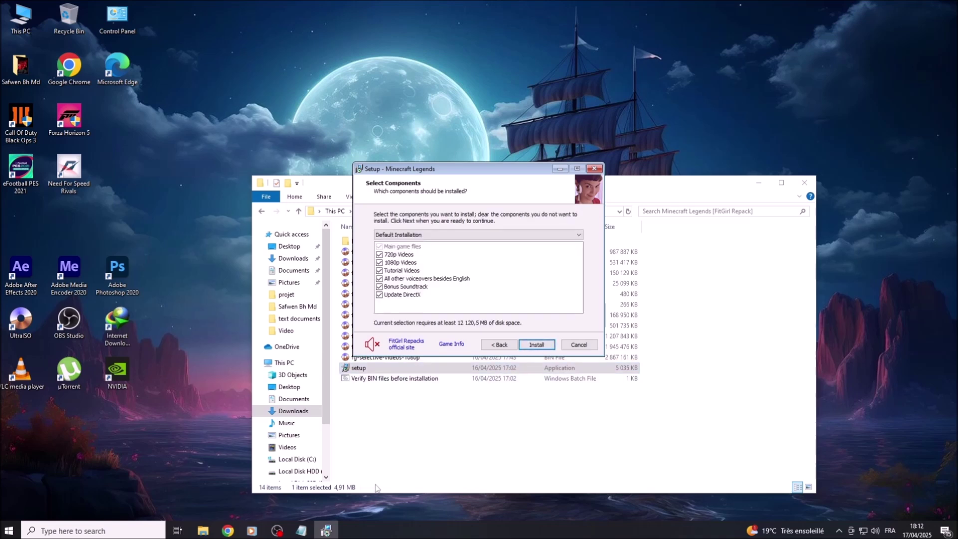
Review the note's instructions on unchecking the "Update Directx" box and starting the installation
left_click(299, 530)
left_click_drag(125, 410, 380, 418)
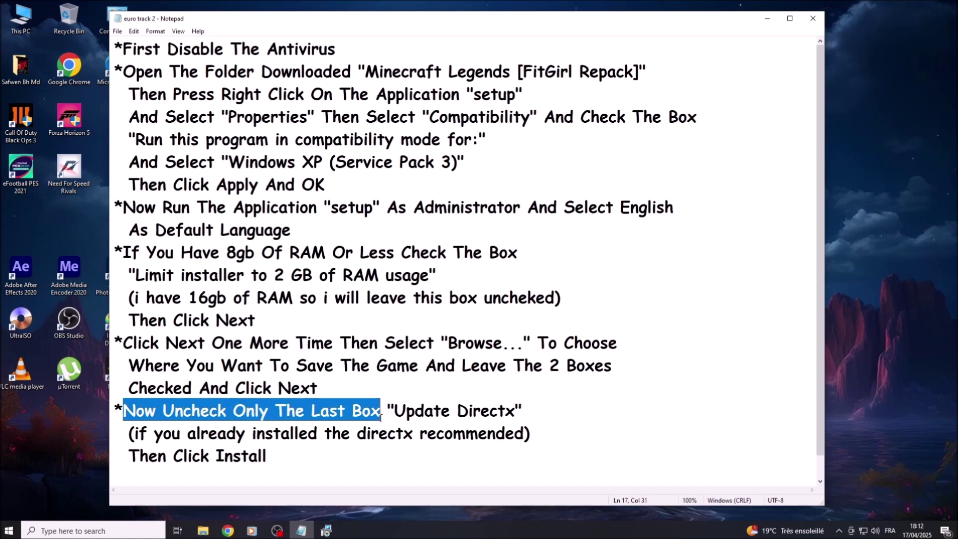
left_click(382, 416)
left_click_drag(235, 412, 513, 410)
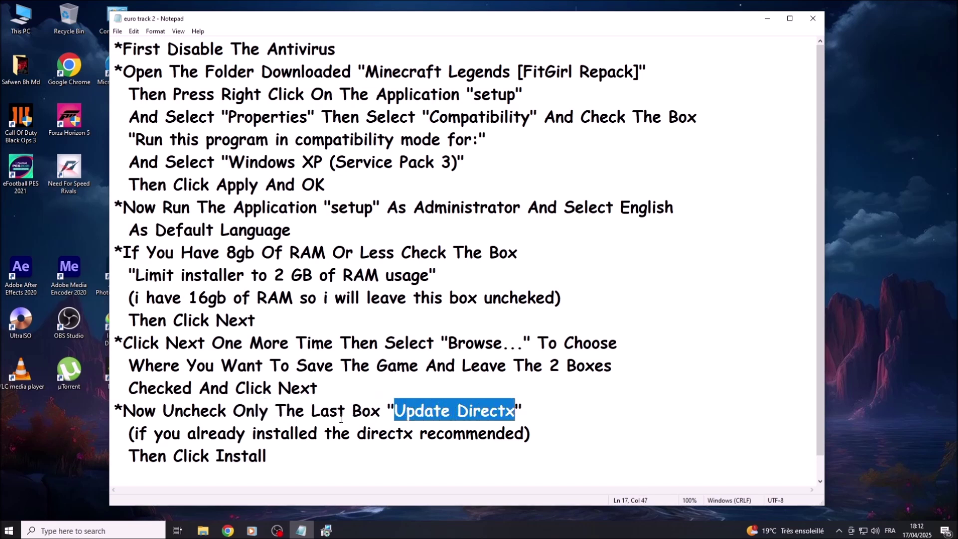
left_click_drag(135, 433, 524, 433)
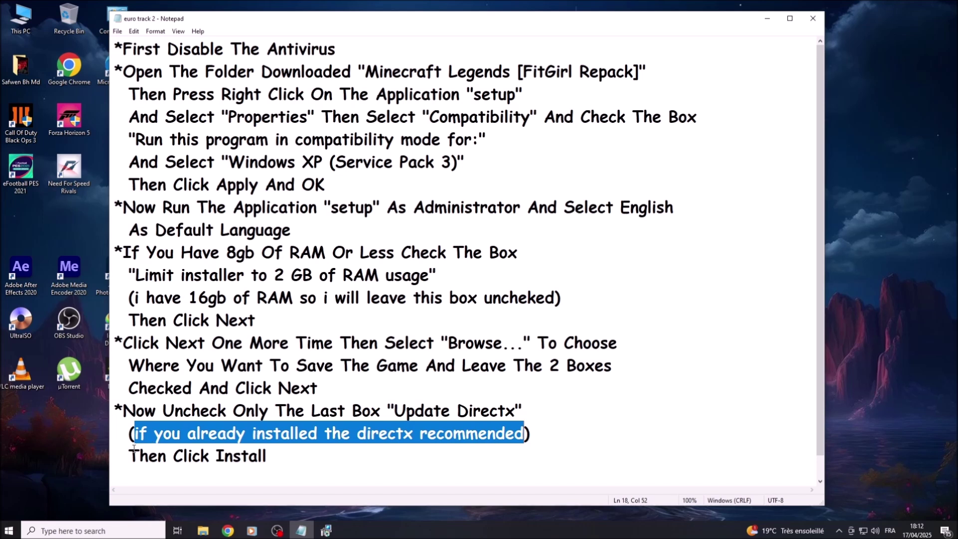
left_click_drag(129, 453, 273, 458)
left_click(273, 458)
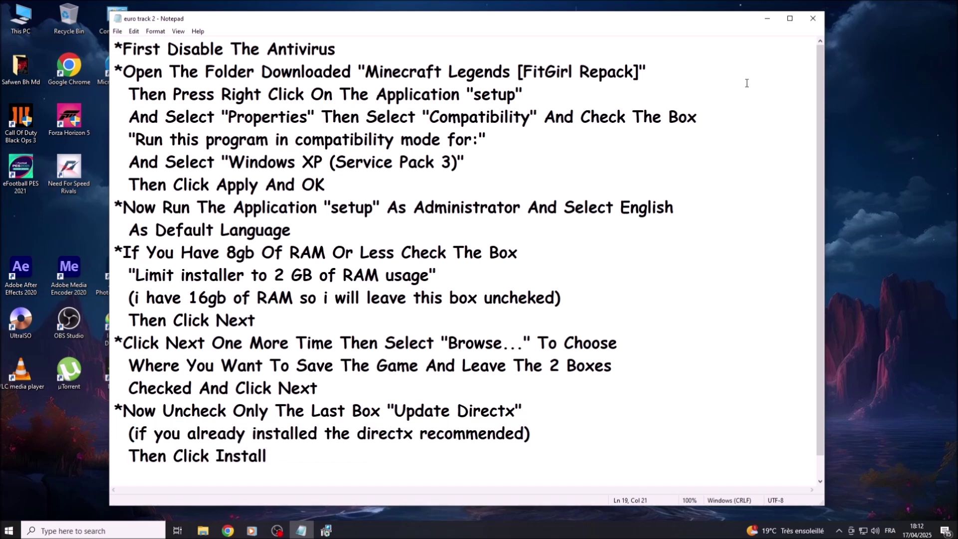
Return to the setup wizard, exclude only the Update DirectX component and start the installation
left_click(766, 22)
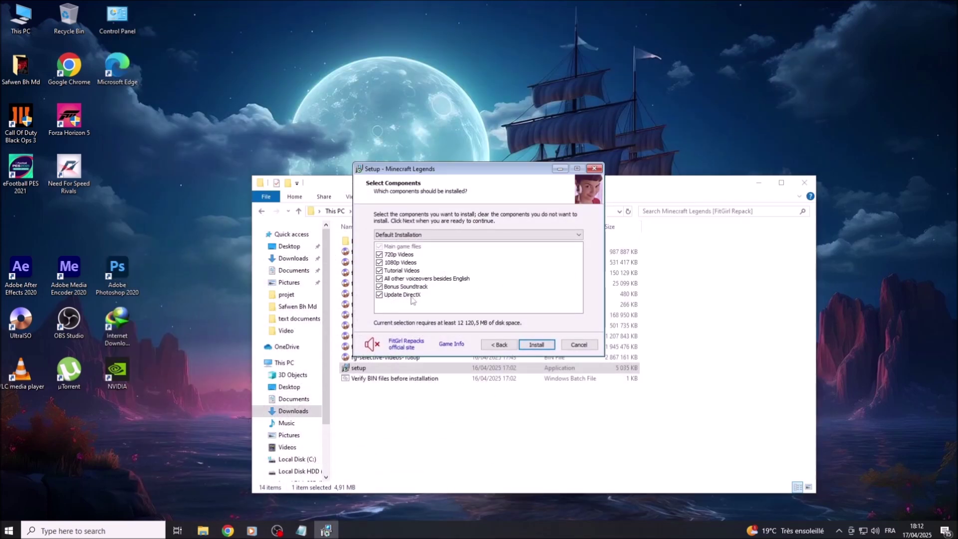
left_click(379, 294)
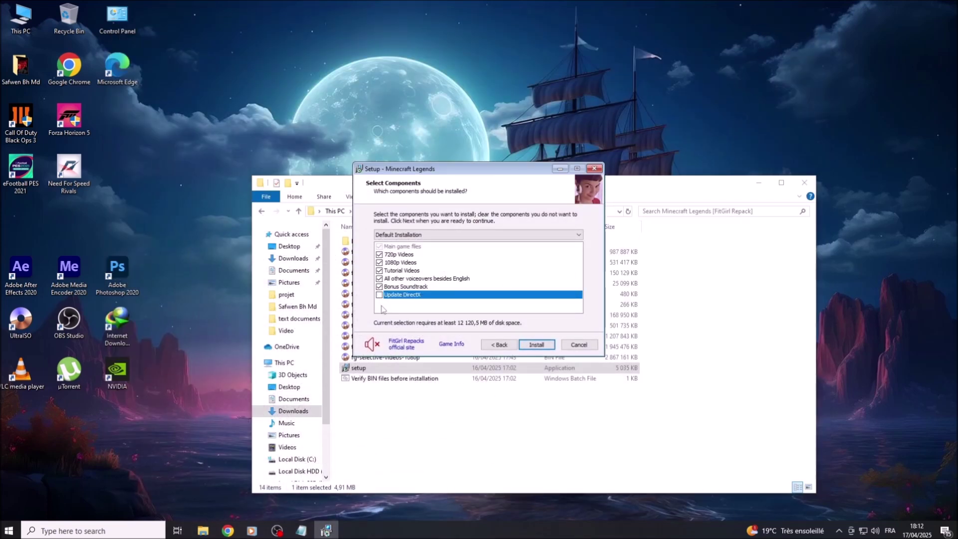
left_click(536, 344)
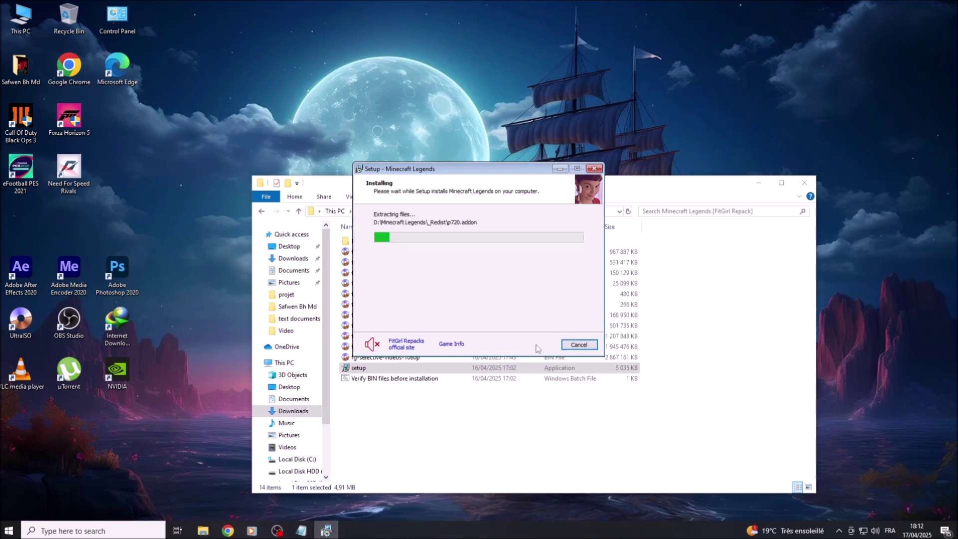
Minimize the Minecraft Legends [FitGirl Repack] folder window while the installation runs
left_click(692, 189)
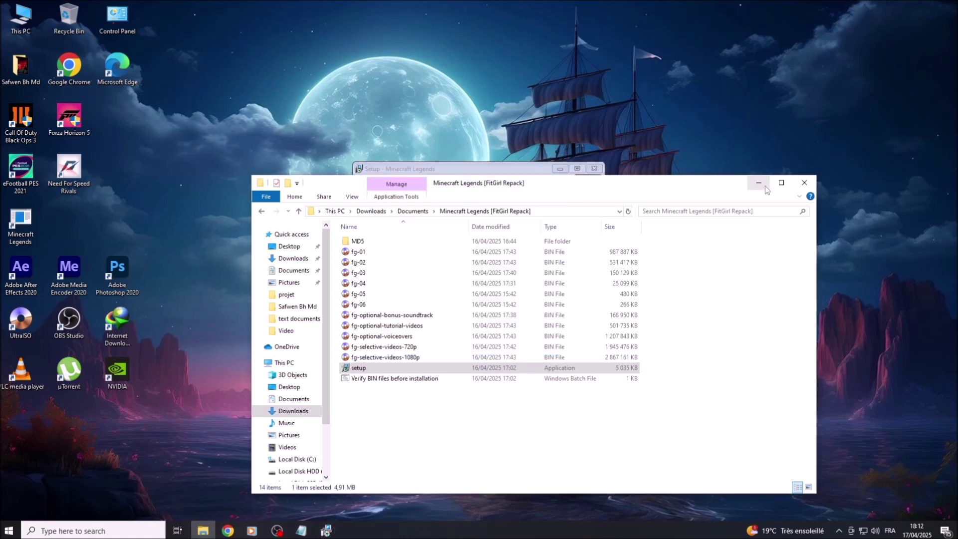
left_click(759, 183)
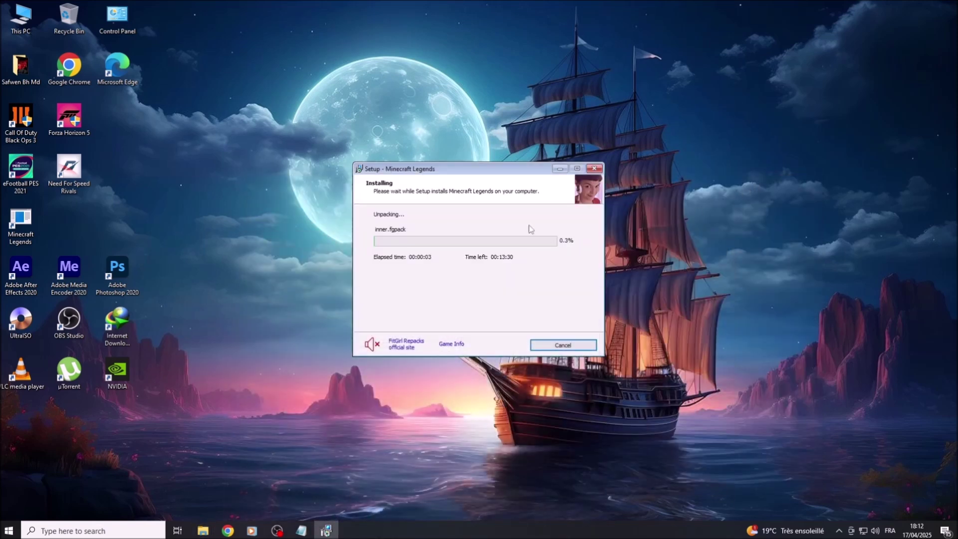
left_click(798, 198)
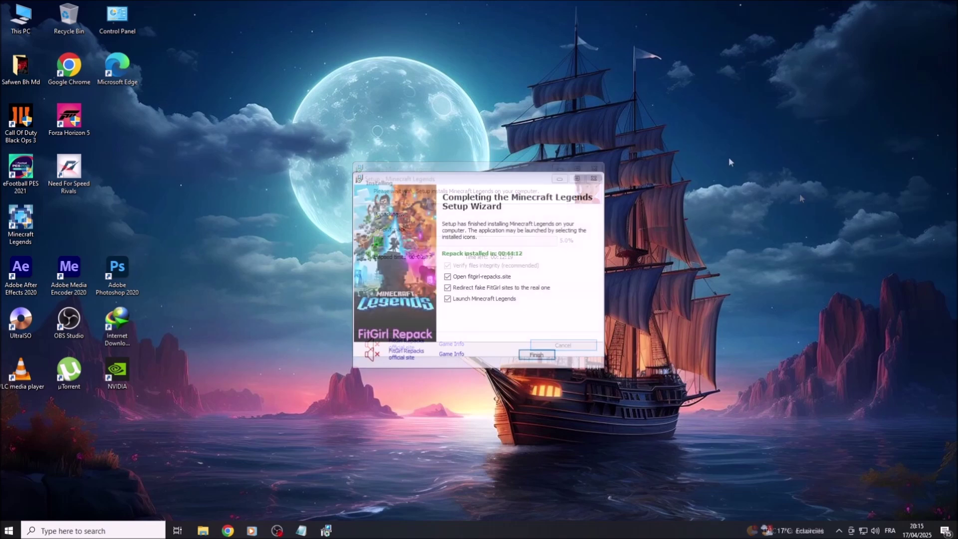
right_click(729, 159)
left_click(755, 186)
right_click(747, 184)
left_click(768, 215)
Review the note's instructions on unchecking the three boxes, finishing the setup and waiting for the first BIN verification
left_click(301, 530)
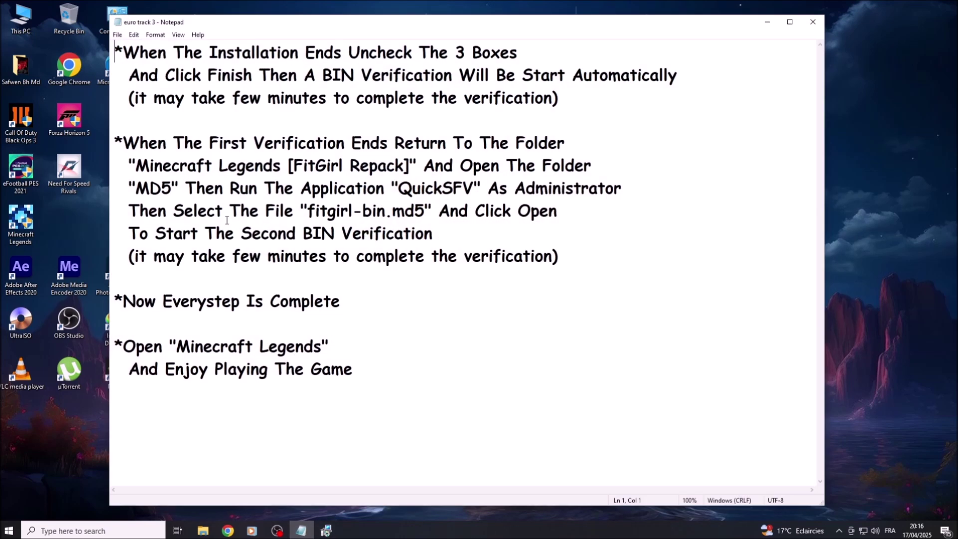
left_click_drag(123, 52, 345, 48)
left_click(349, 52)
key("shift+Right")
key("shift+Right")
key("shift+Right")
key("shift+Right")
key("shift+Right")
key("shift+Right")
key("shift+Right")
key("shift+Right")
key("shift+Right")
key("shift+Right")
key("shift+Right")
key("shift+Right")
key("shift+Right")
key("shift+Right")
key("shift+Right")
key("shift+Right")
key("shift+Right")
key("shift+Right")
key("shift+Right")
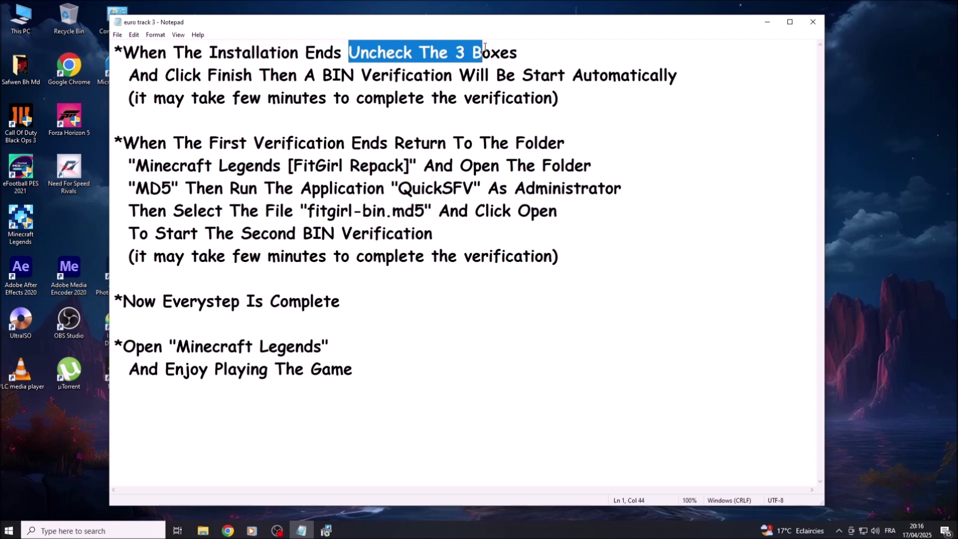
left_click_drag(130, 74, 677, 72)
left_click_drag(135, 96, 552, 90)
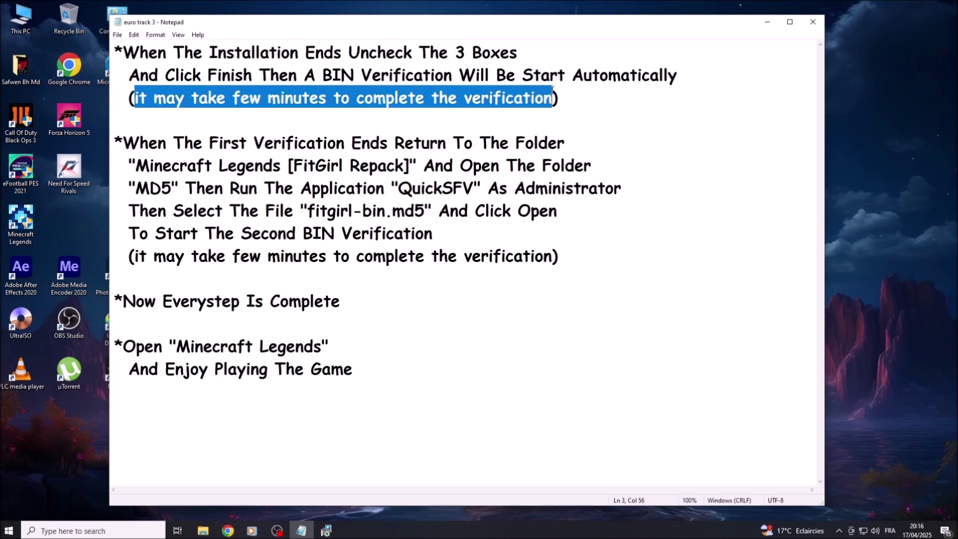
Finish the setup wizard with Open fitgirl-repacks.site, Redirect fake FitGirl sites to the real one and Launch Minecraft Legends unchecked
left_click(760, 25)
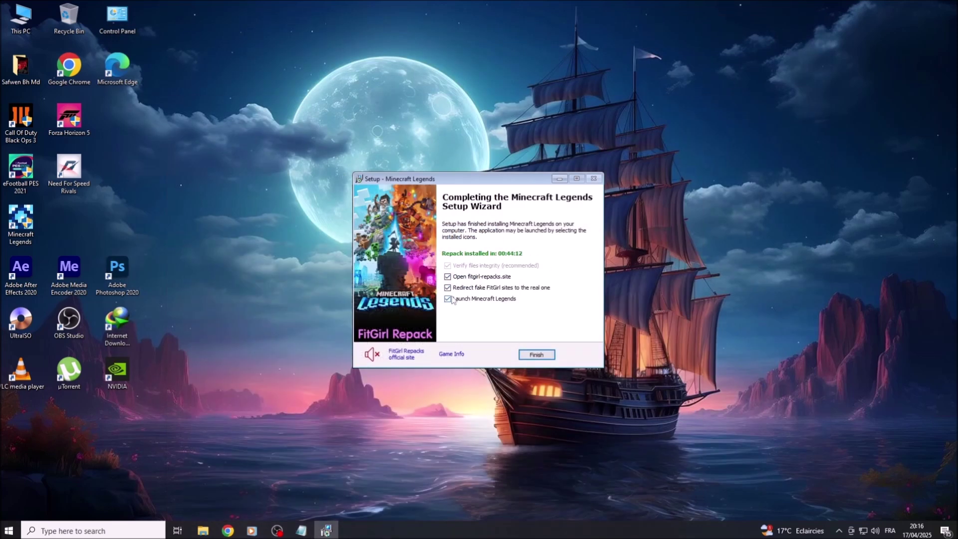
left_click(452, 288)
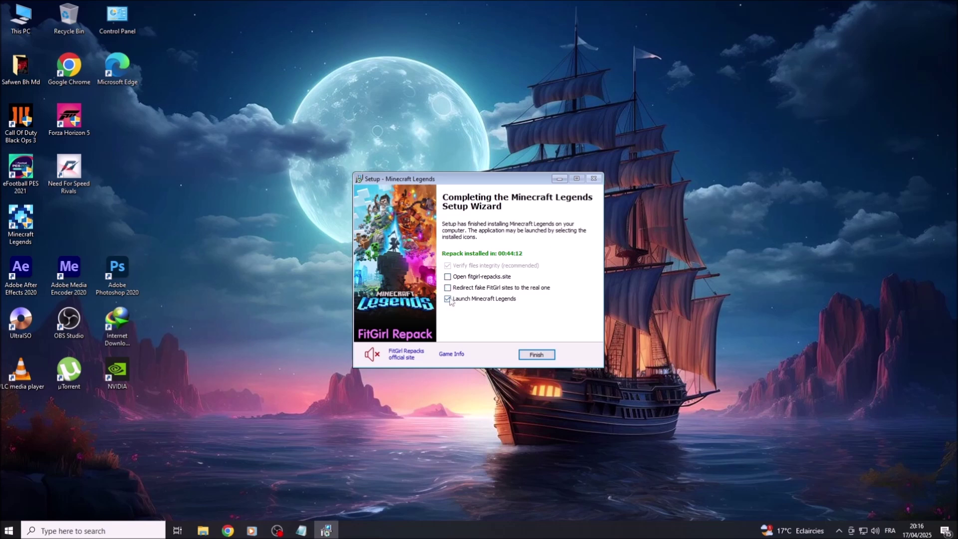
left_click(543, 355)
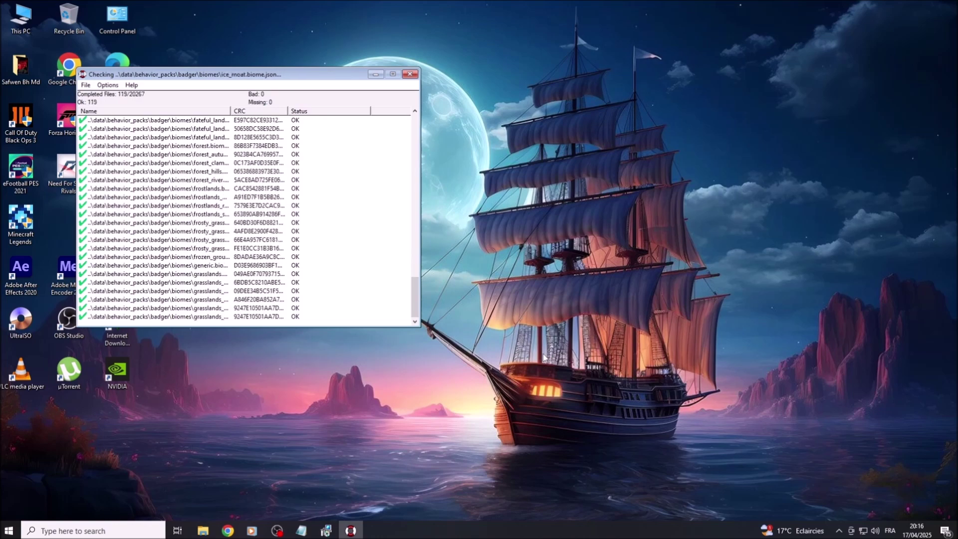
Move the file verification window to the middle of the screen and close it once the check has finished
left_click_drag(235, 74, 467, 144)
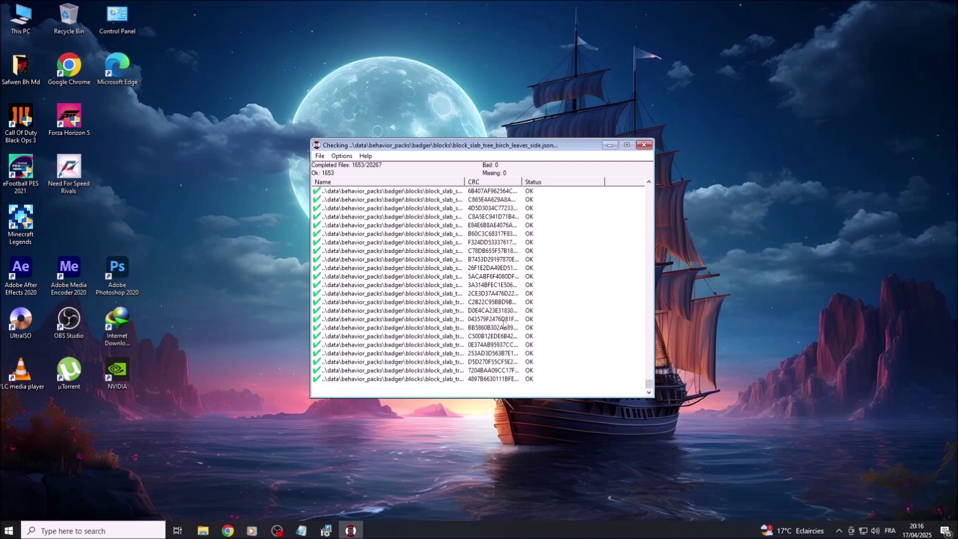
left_click(789, 165)
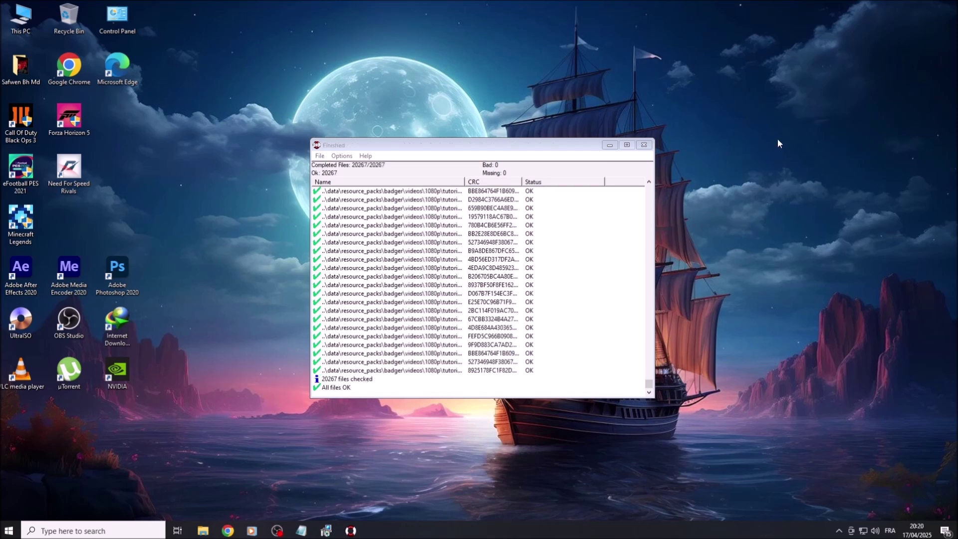
right_click(776, 139)
right_click(799, 168)
left_click(809, 195)
left_click(643, 144)
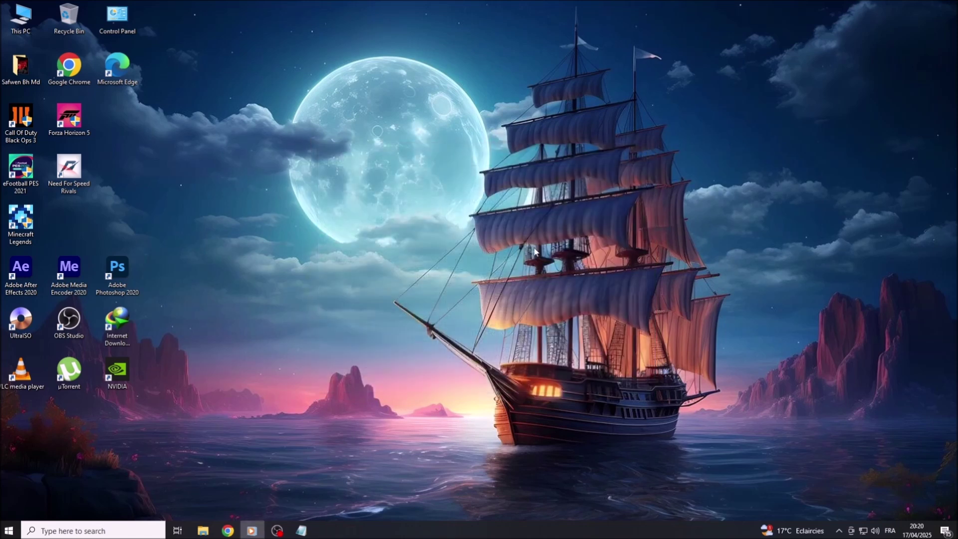
Review the note's instructions on running QuickSFV from the MD5 folder as administrator for the second BIN verification
left_click(303, 532)
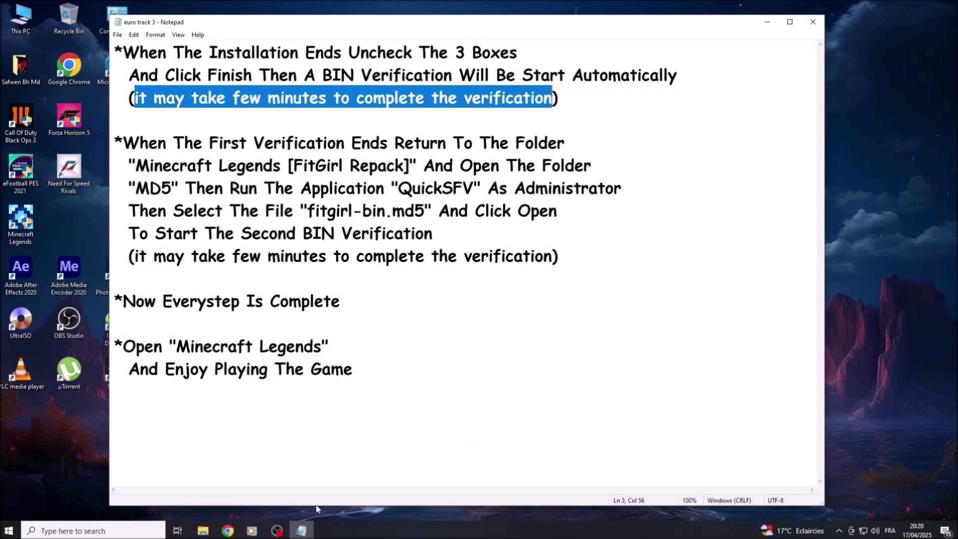
left_click_drag(124, 141, 564, 141)
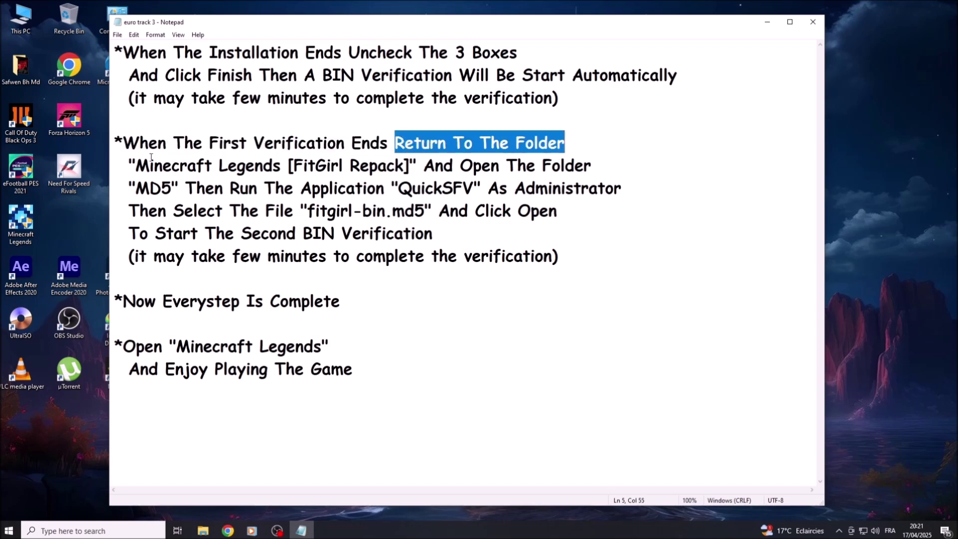
left_click_drag(139, 163, 590, 163)
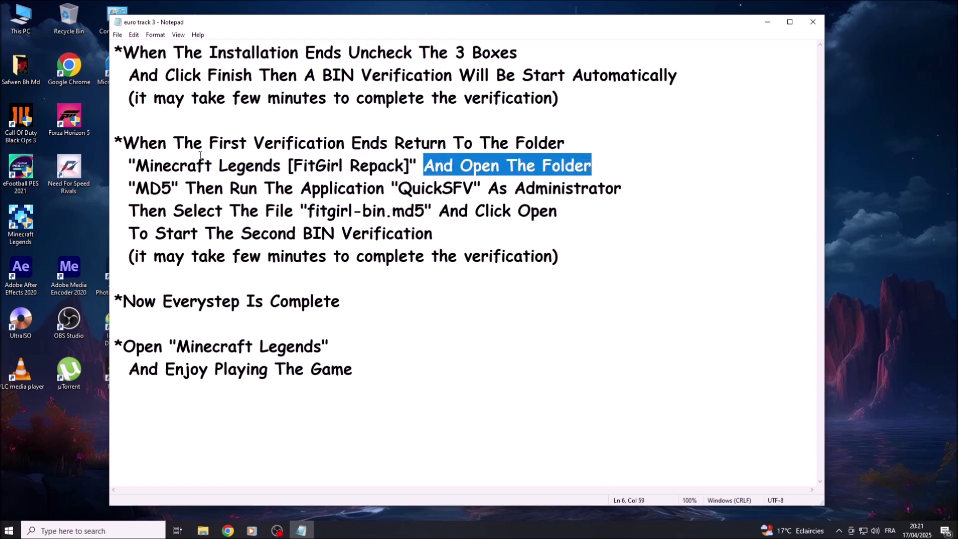
left_click_drag(135, 188, 622, 191)
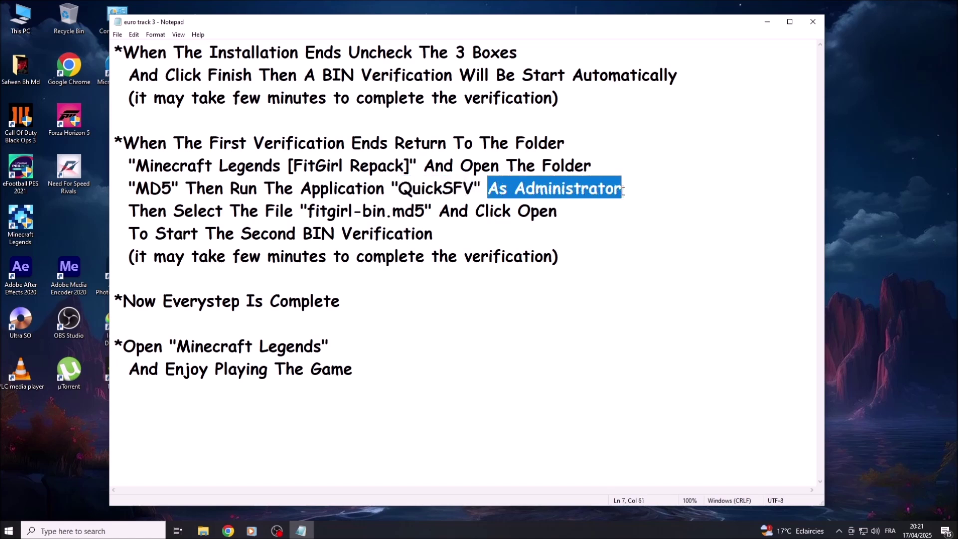
left_click_drag(129, 210, 556, 212)
left_click_drag(128, 232, 433, 234)
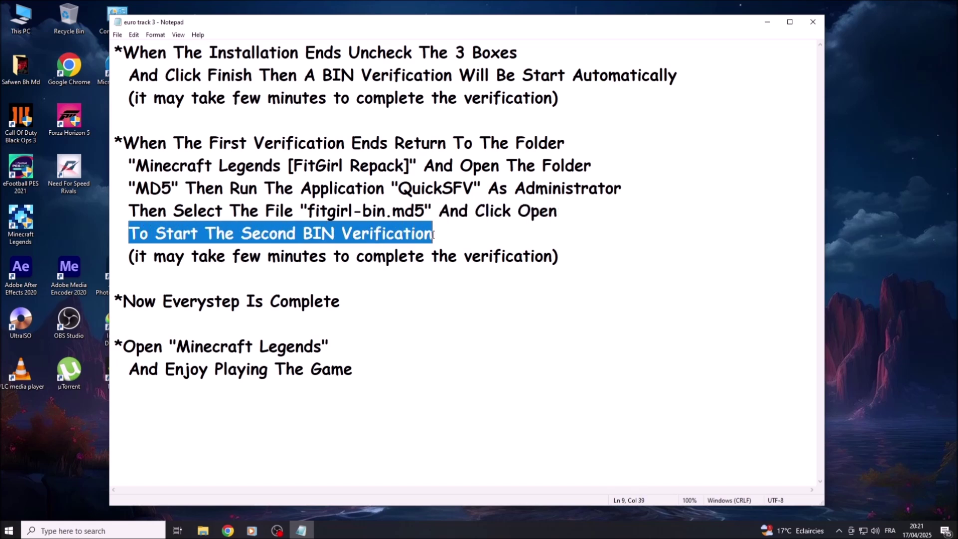
left_click_drag(134, 256, 551, 254)
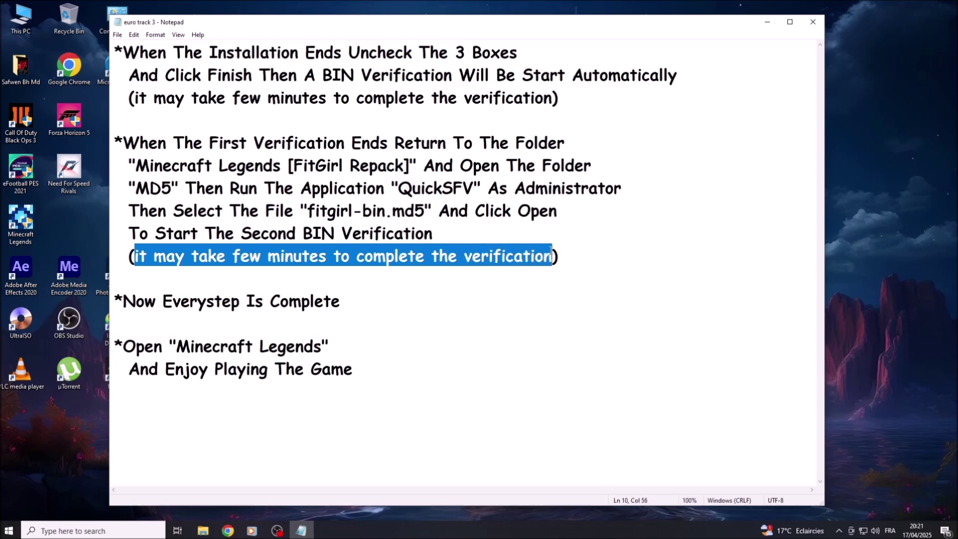
Return to the Minecraft Legends [FitGirl Repack] folder and open its MD5 subfolder
left_click(771, 23)
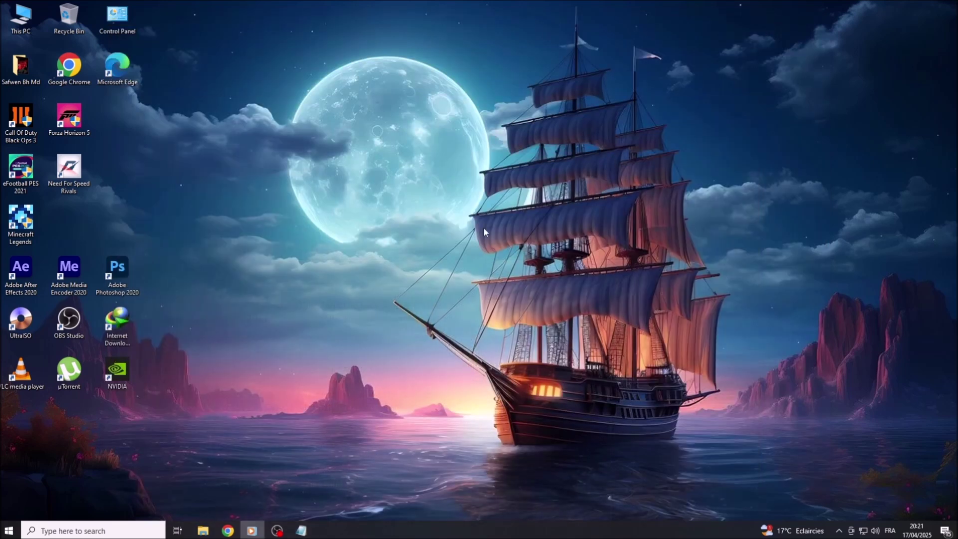
left_click(203, 530)
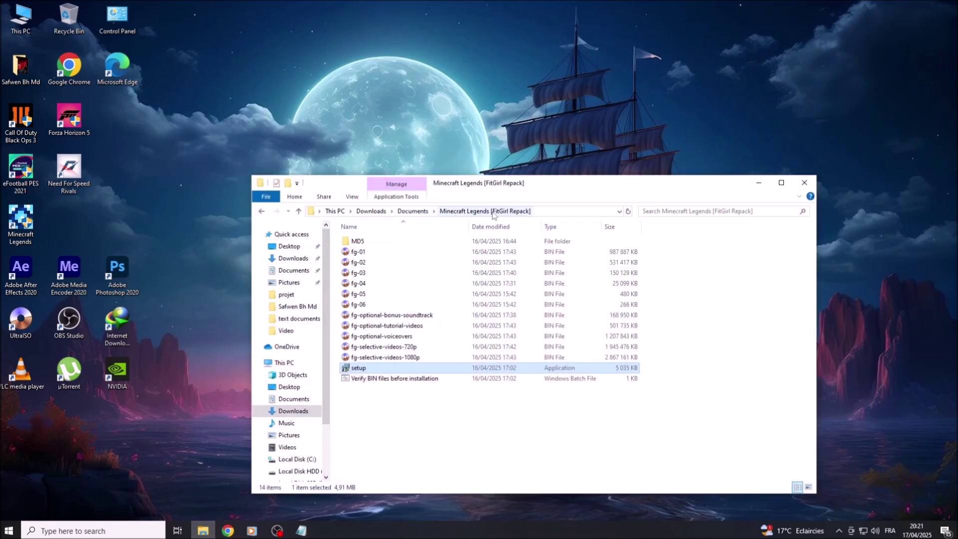
left_click(439, 228)
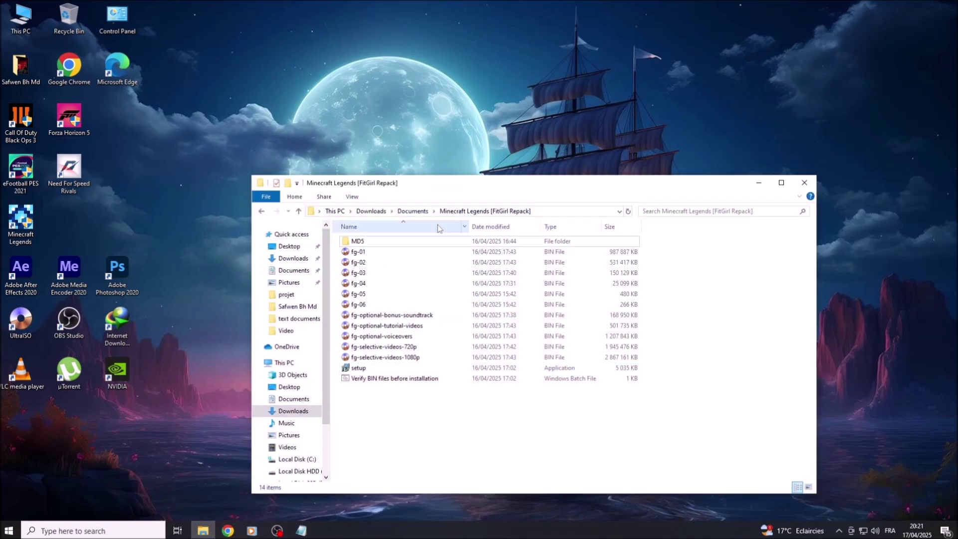
right_click(355, 241)
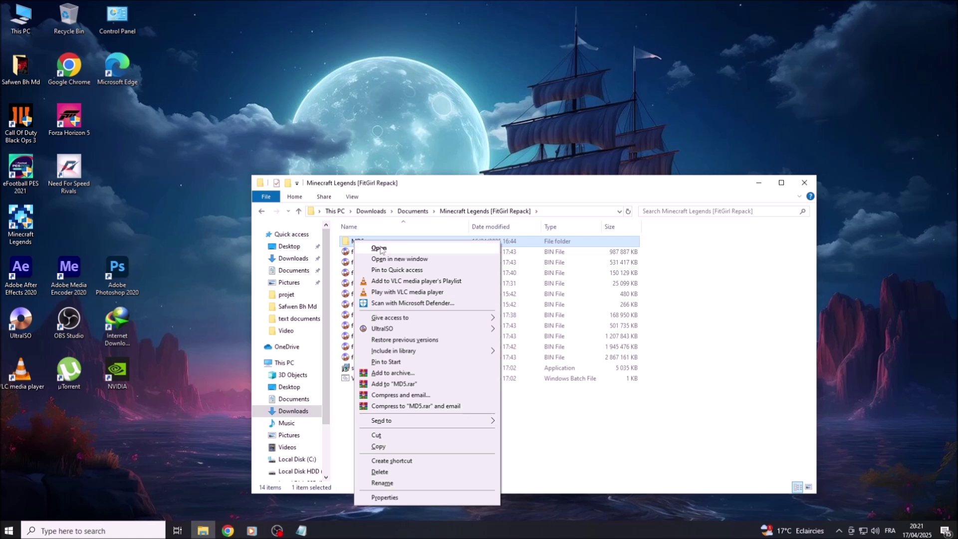
left_click(377, 247)
Run the QuickSFV application as administrator and load fitgirl-bins.md5 to start the second verification
left_click(368, 252)
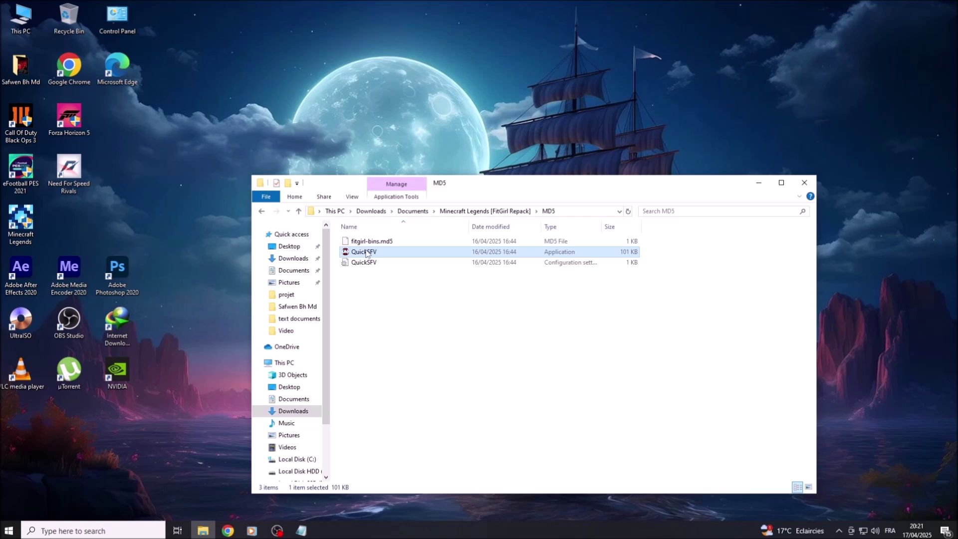
right_click(366, 250)
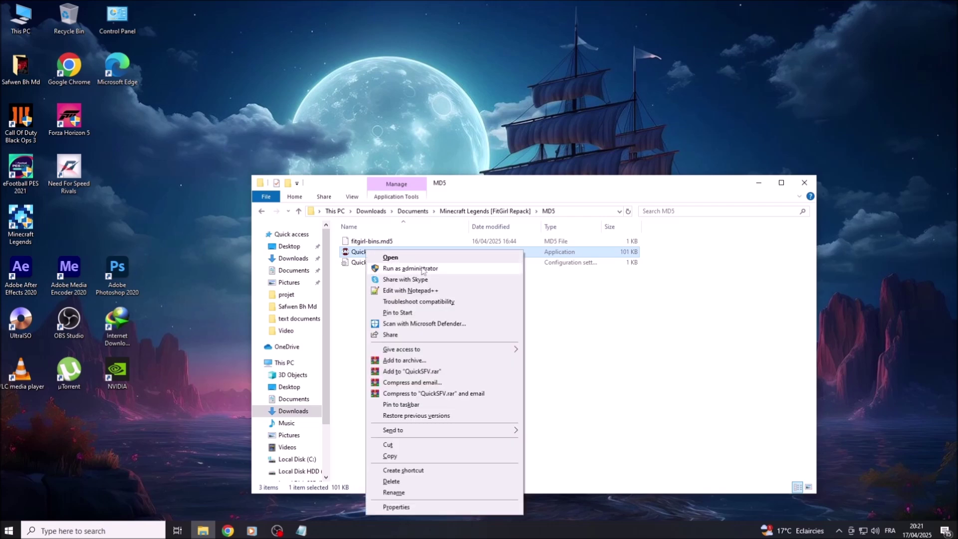
left_click(387, 271)
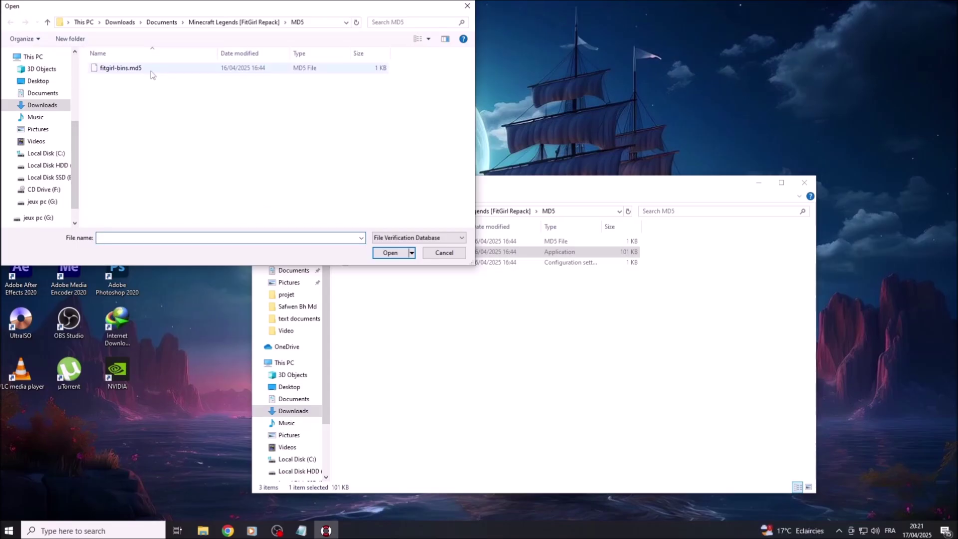
left_click(112, 70)
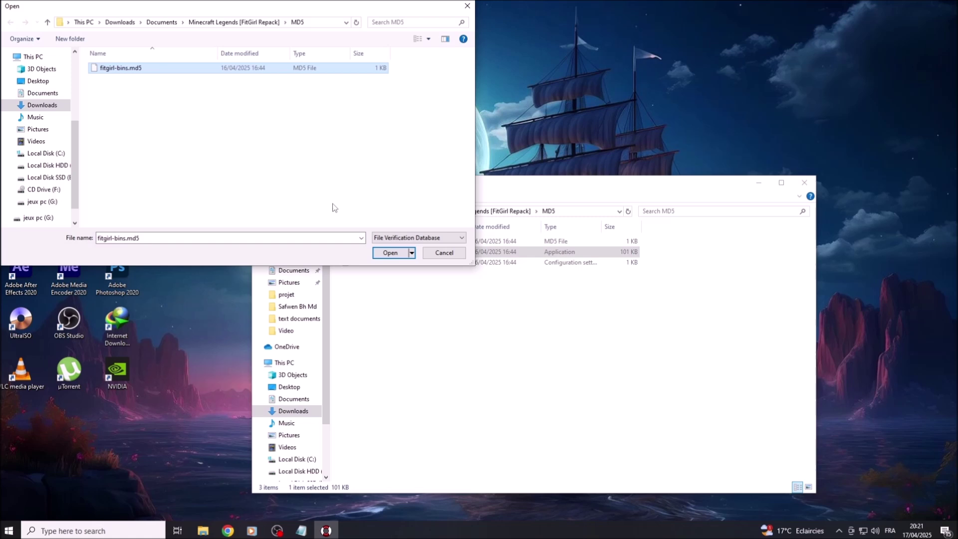
left_click(389, 253)
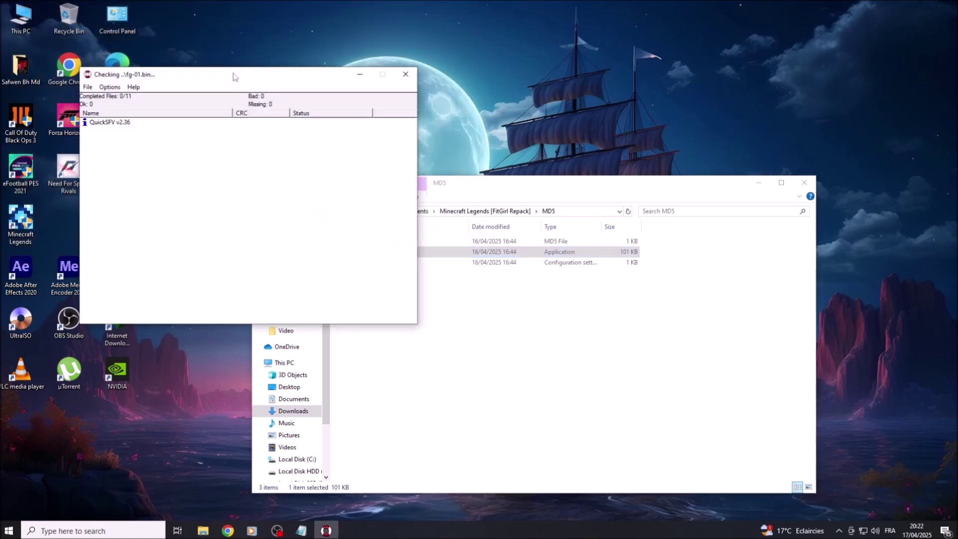
Center the QuickSFV window, minimize the MD5 folder window and close QuickSFV once the check has finished
left_click_drag(235, 77, 489, 167)
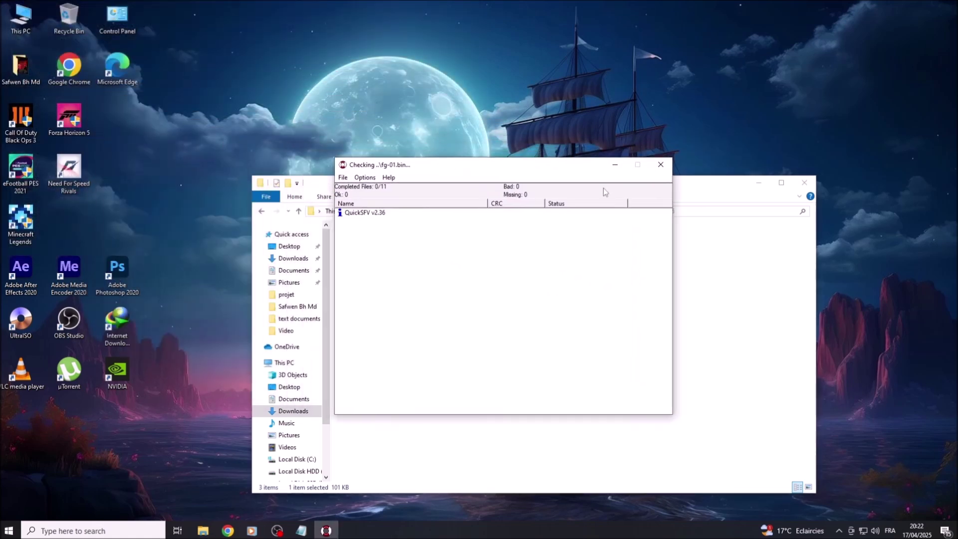
left_click(758, 185)
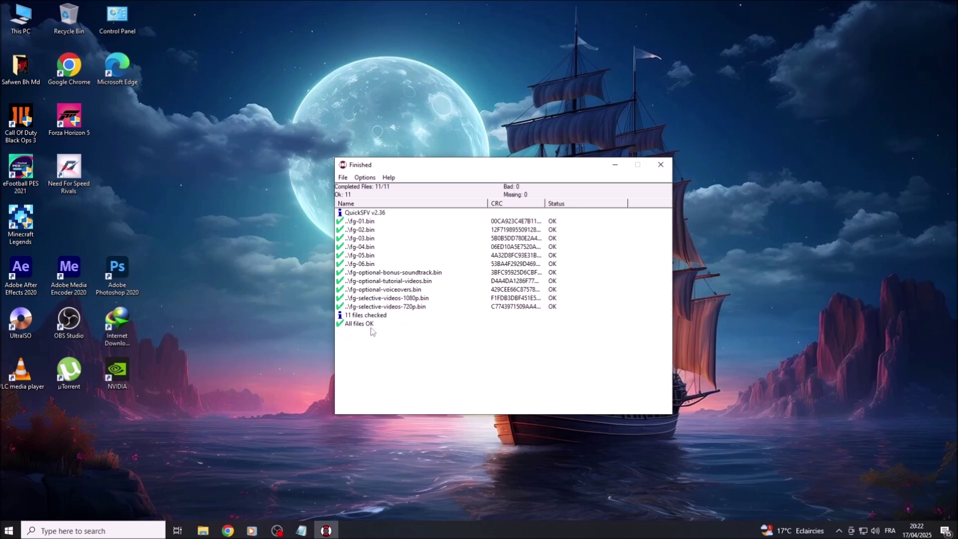
left_click(661, 166)
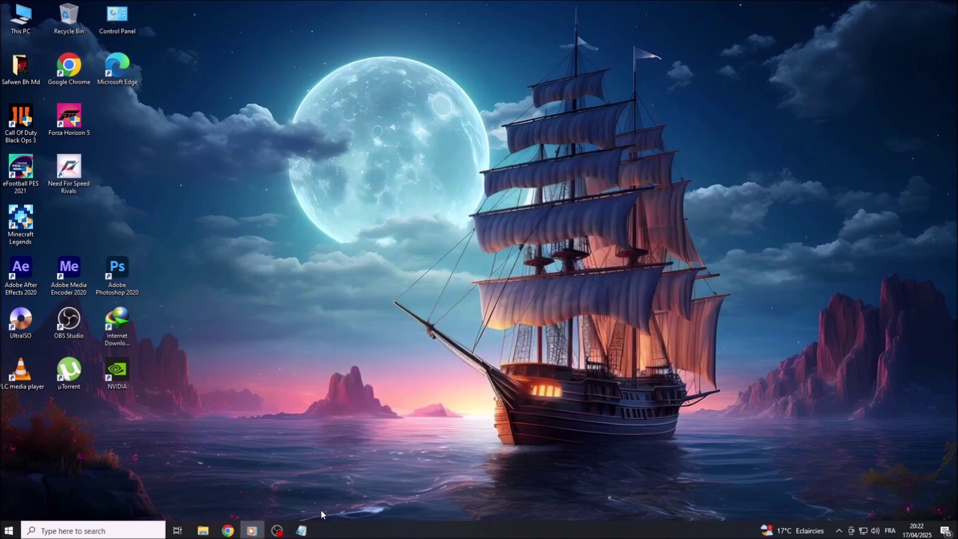
Review the note's closing lines on completing the steps and opening Minecraft Legends
left_click(302, 530)
left_click_drag(125, 304, 341, 302)
left_click_drag(123, 347, 322, 345)
left_click_drag(128, 369, 363, 369)
Add "^^" after "And Enjoy Playing The Game" at the end of the note
left_click(366, 372)
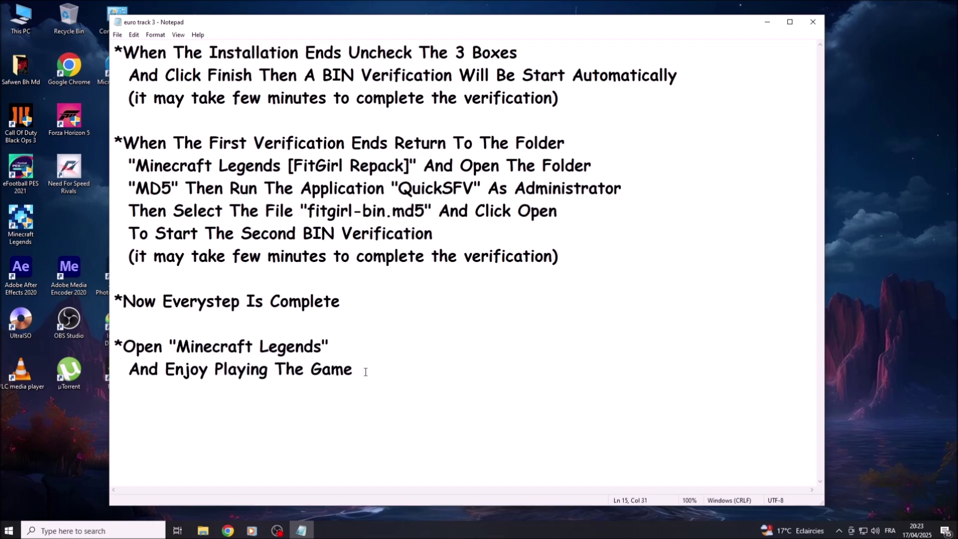
type("^^^^")
left_click_drag(366, 369, 386, 363)
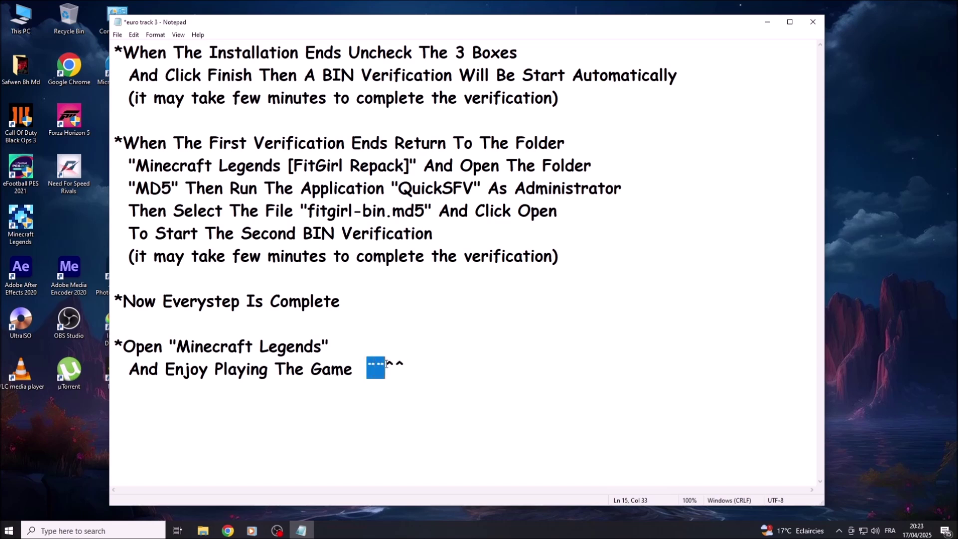
key("BackSpace")
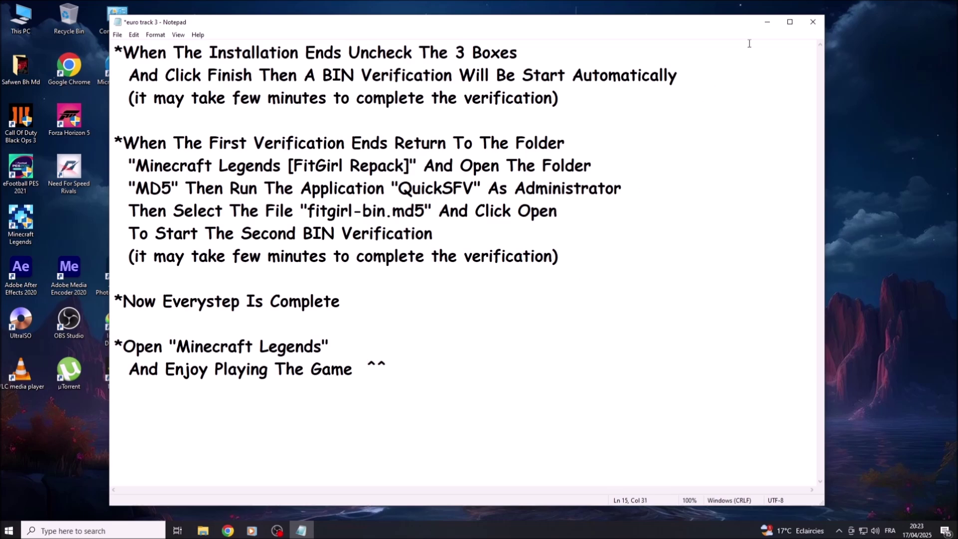
Minimize the note and launch Minecraft Legends from its desktop shortcut
left_click(767, 24)
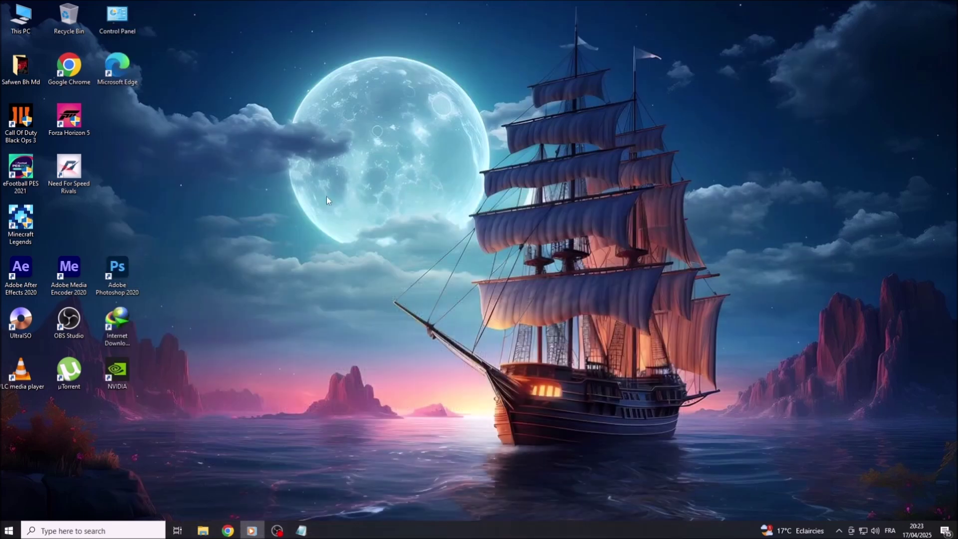
right_click(27, 213)
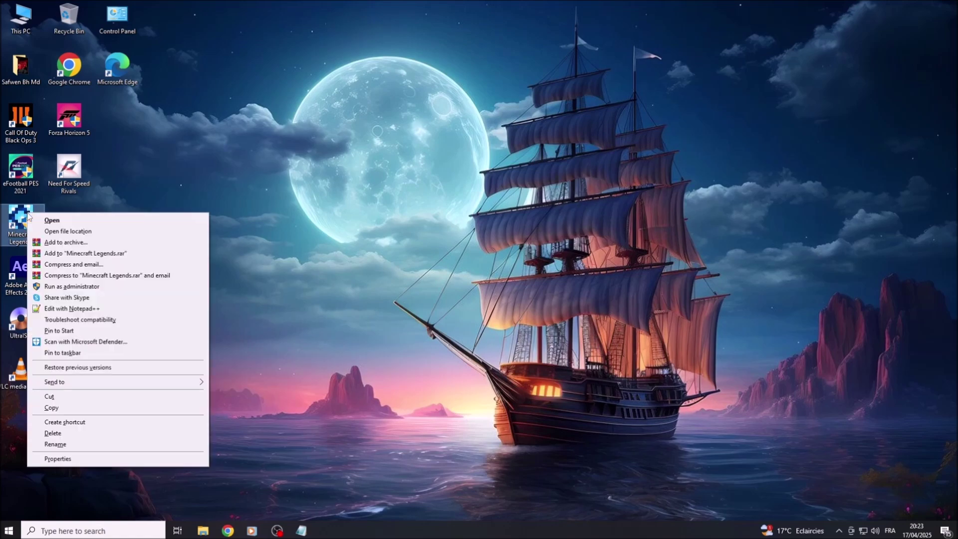
left_click(52, 222)
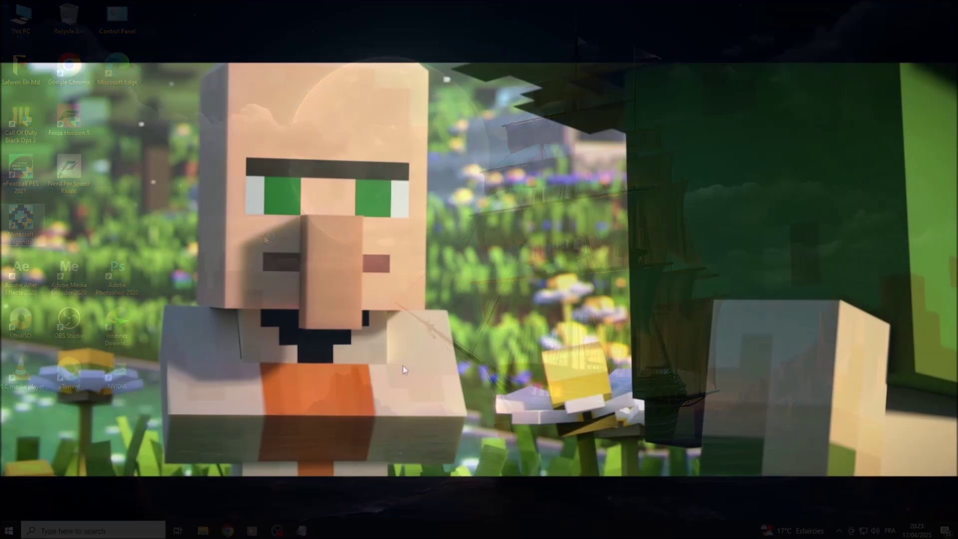